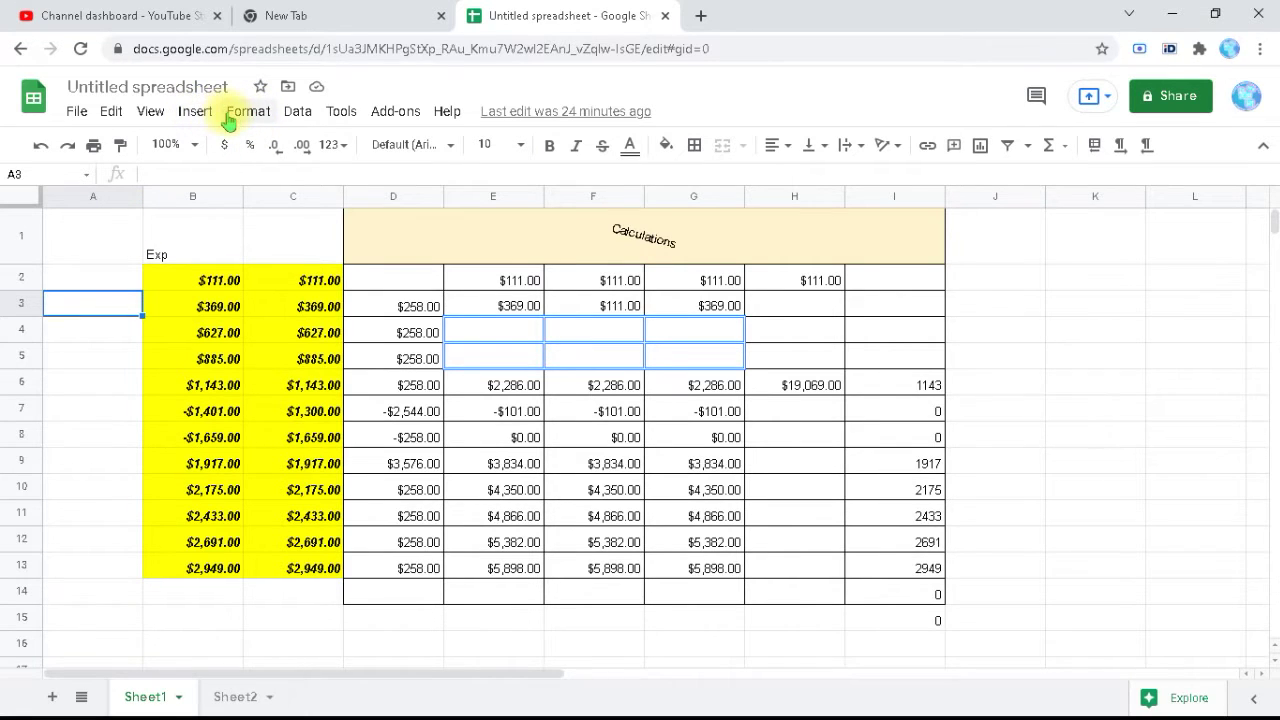
Step: Open the existing conditional formatting rule on cell A3 for editing
left_click(229, 117)
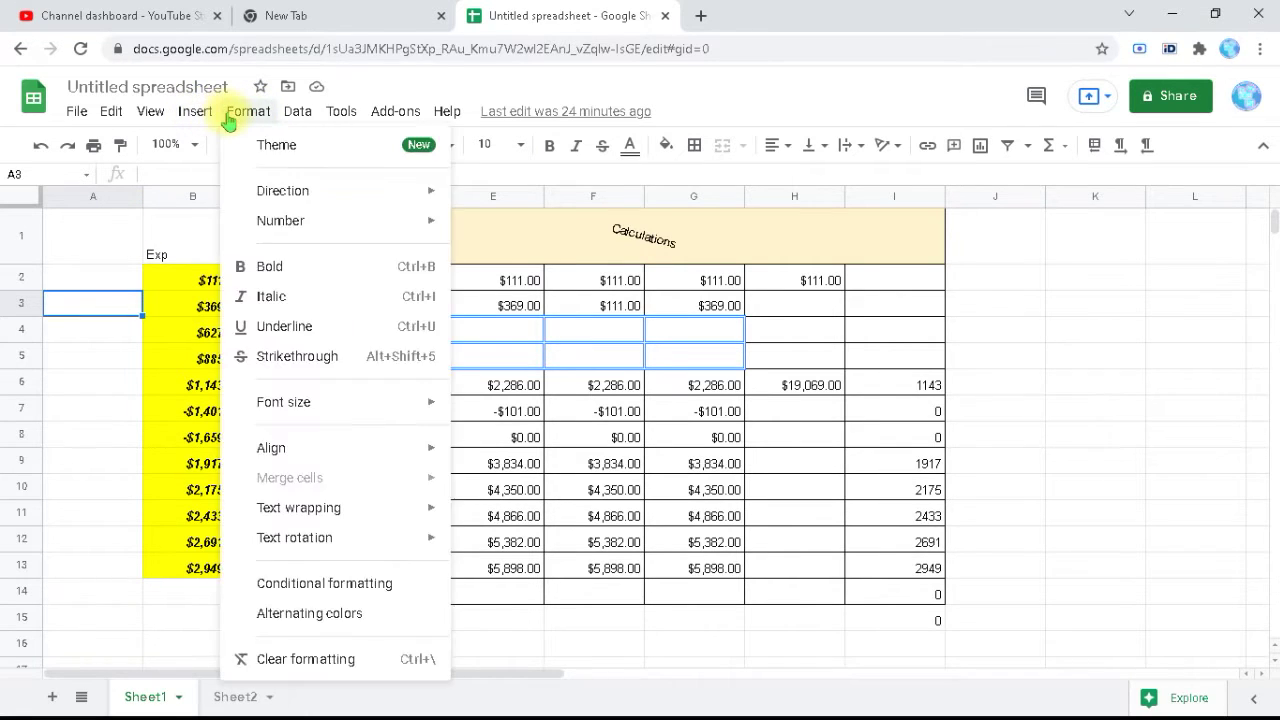
left_click(343, 588)
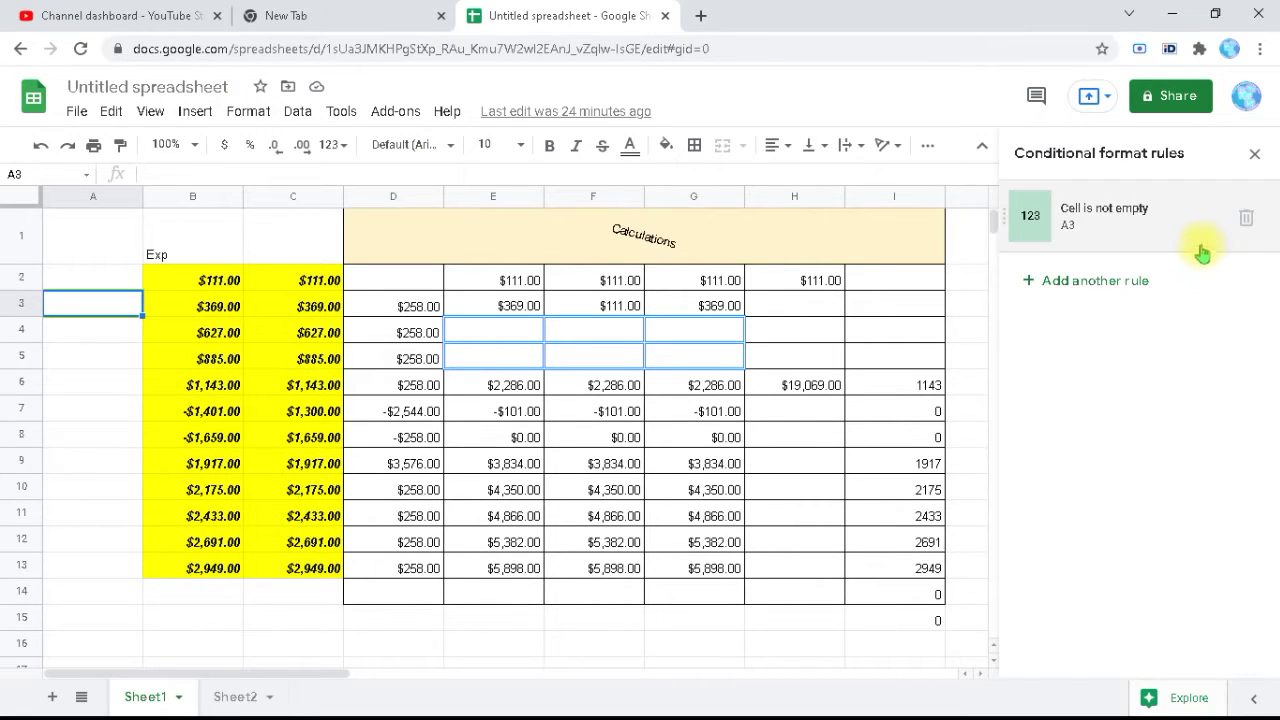
left_click(1110, 218)
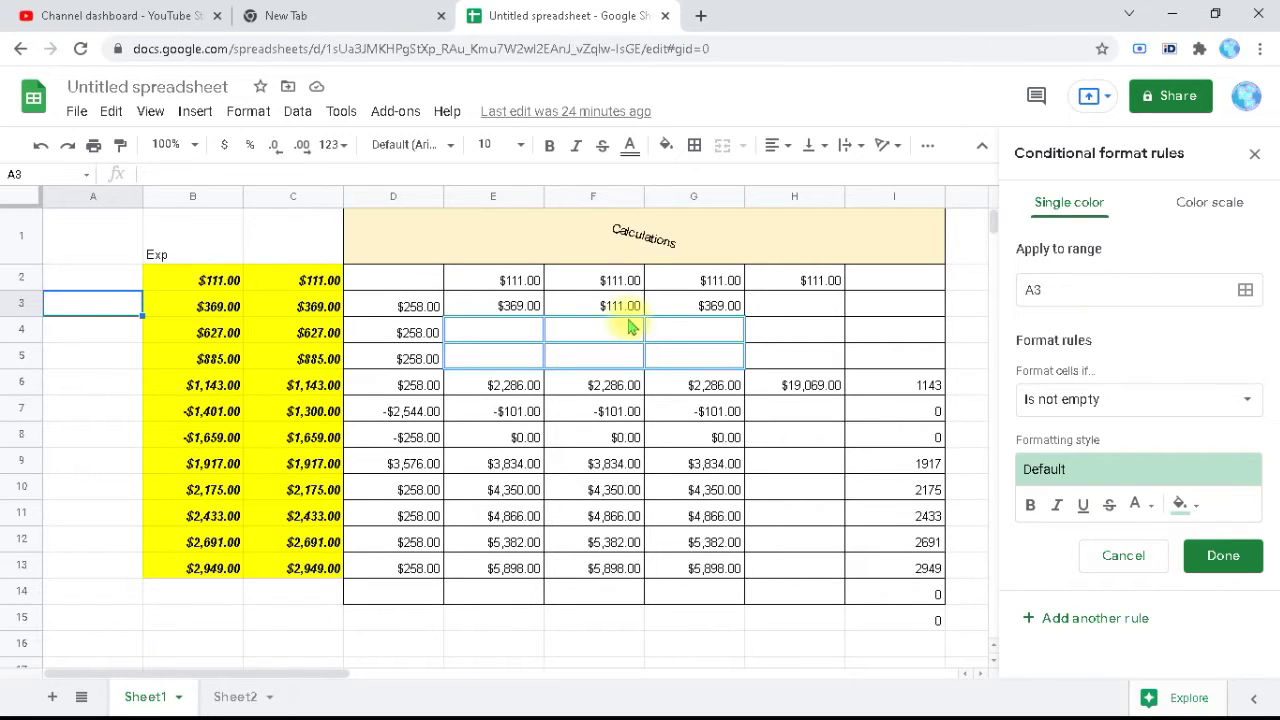
Step: Test the "Is not empty" rule by entering 1 in cell A3, and clear the cell again
double_click(86, 308)
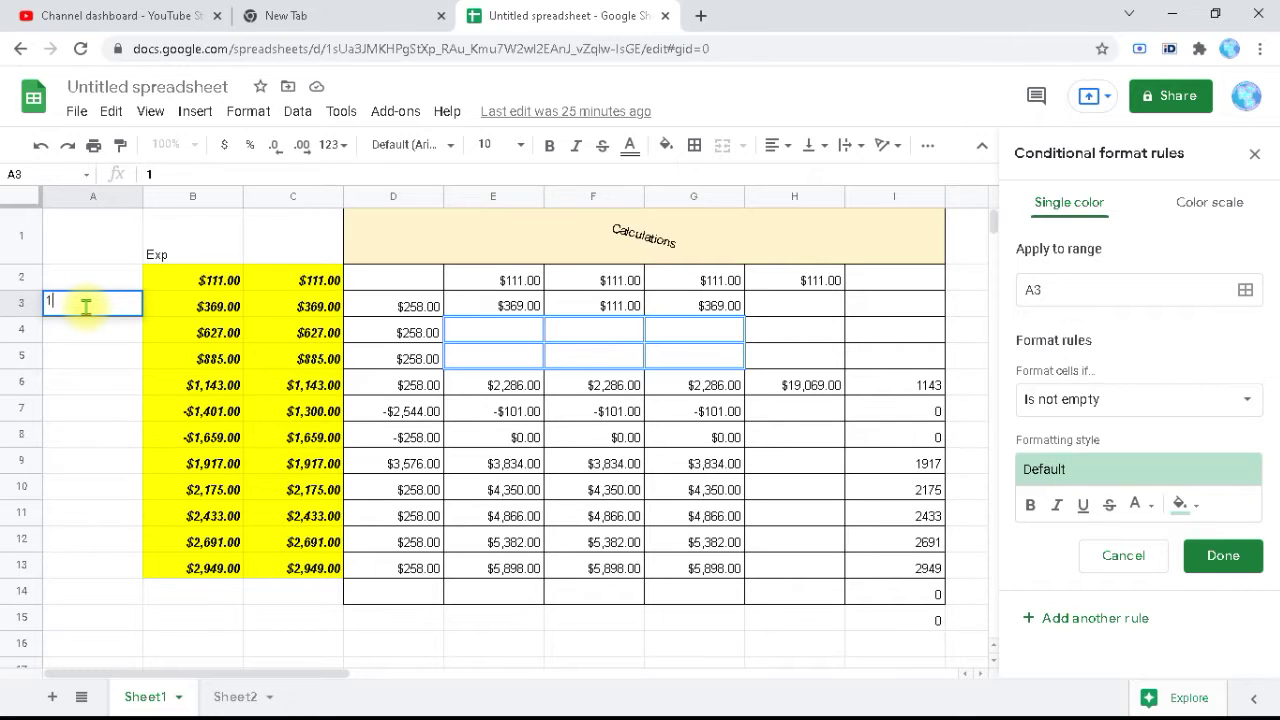
type("1")
key("Return")
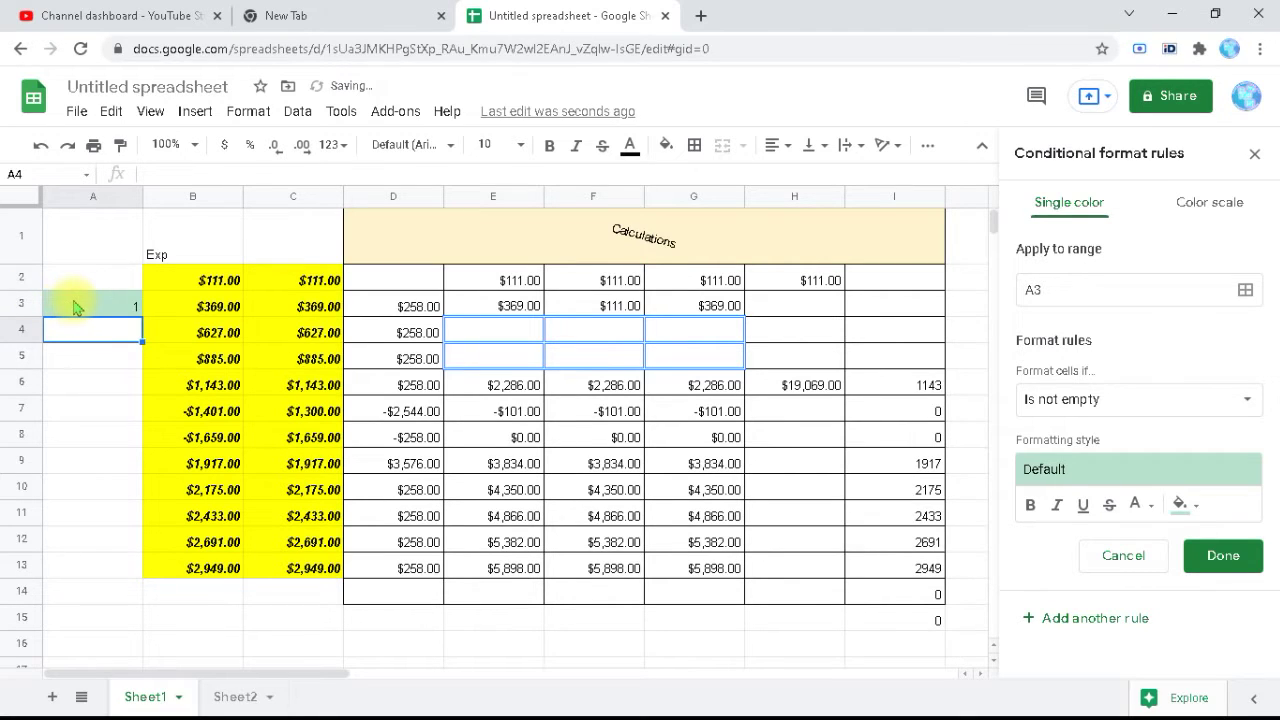
left_click(79, 311)
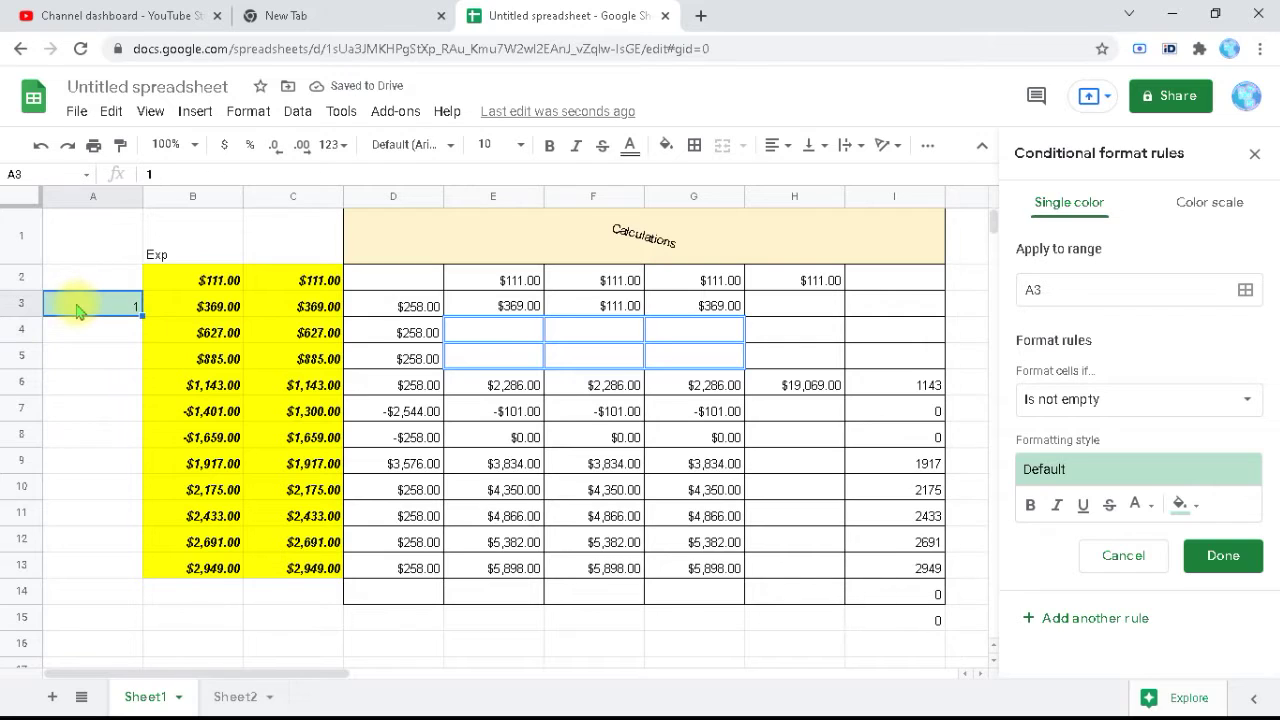
key("Delete")
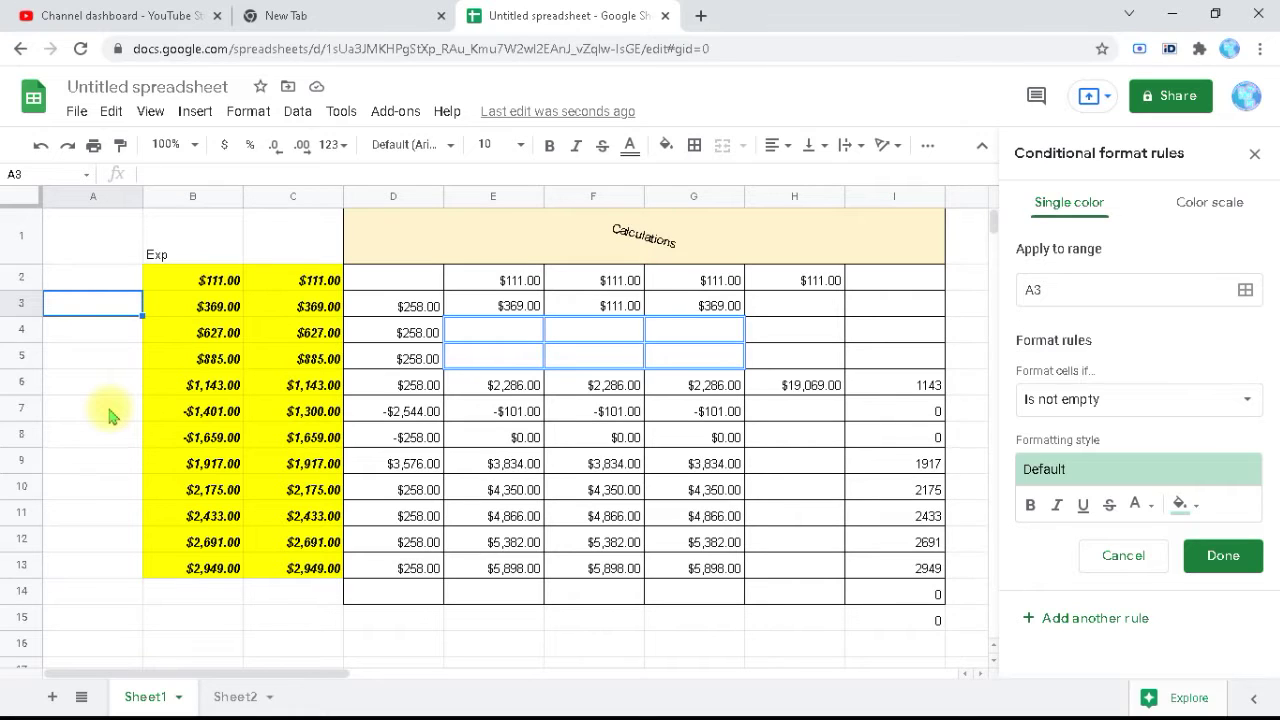
Step: Change the A3 rule's condition to "Less than"
left_click(1198, 408)
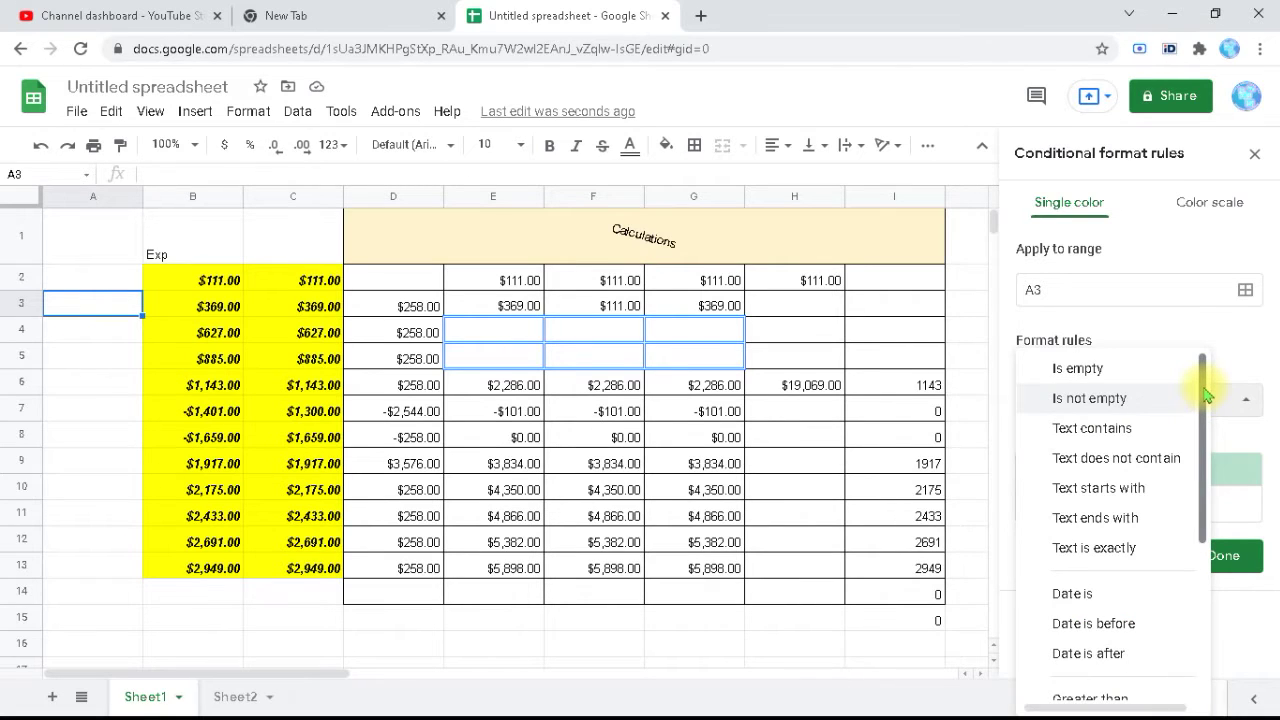
left_click_drag(1207, 395, 1212, 606)
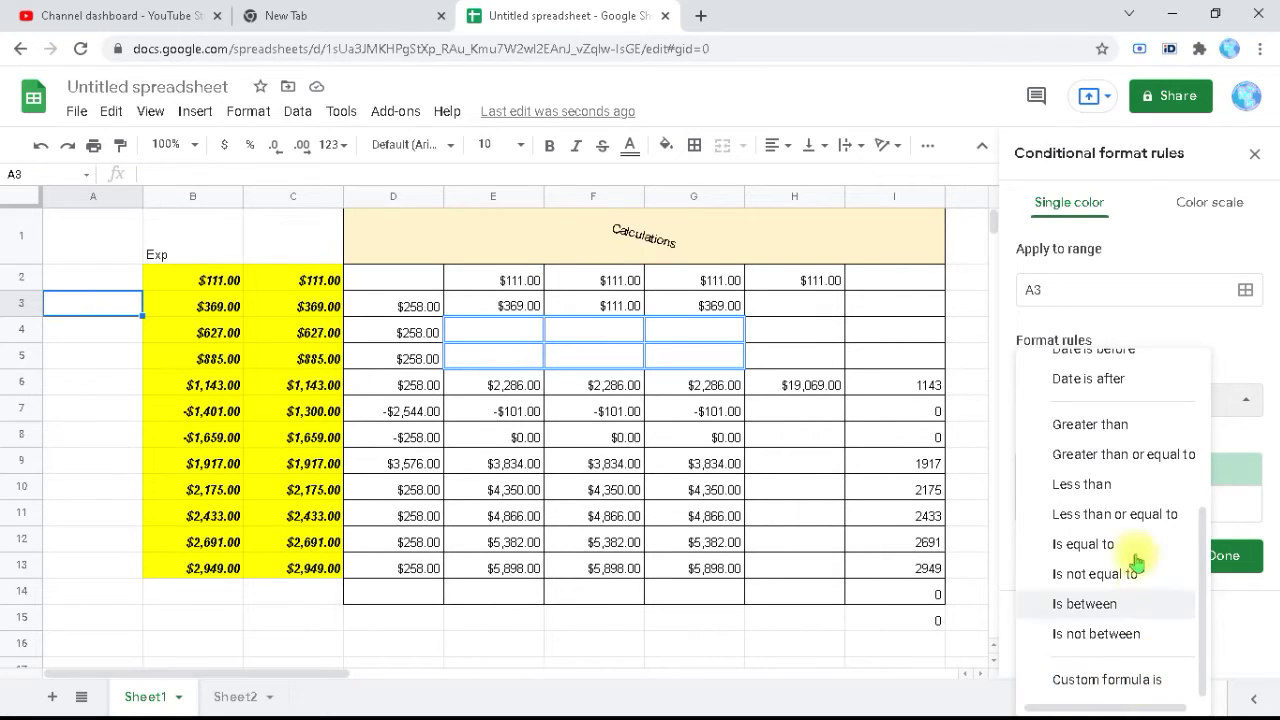
left_click(1098, 485)
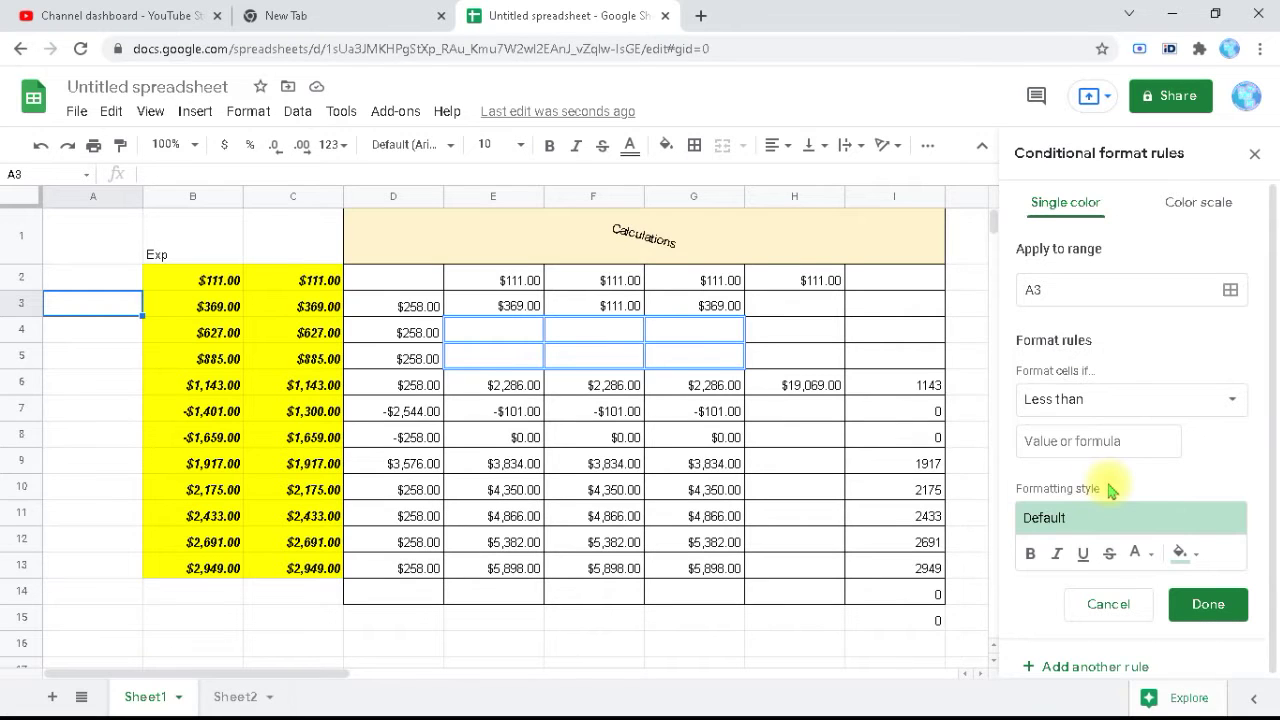
Step: Set the rule's formatting style to red text with no fill colour
left_click(1137, 556)
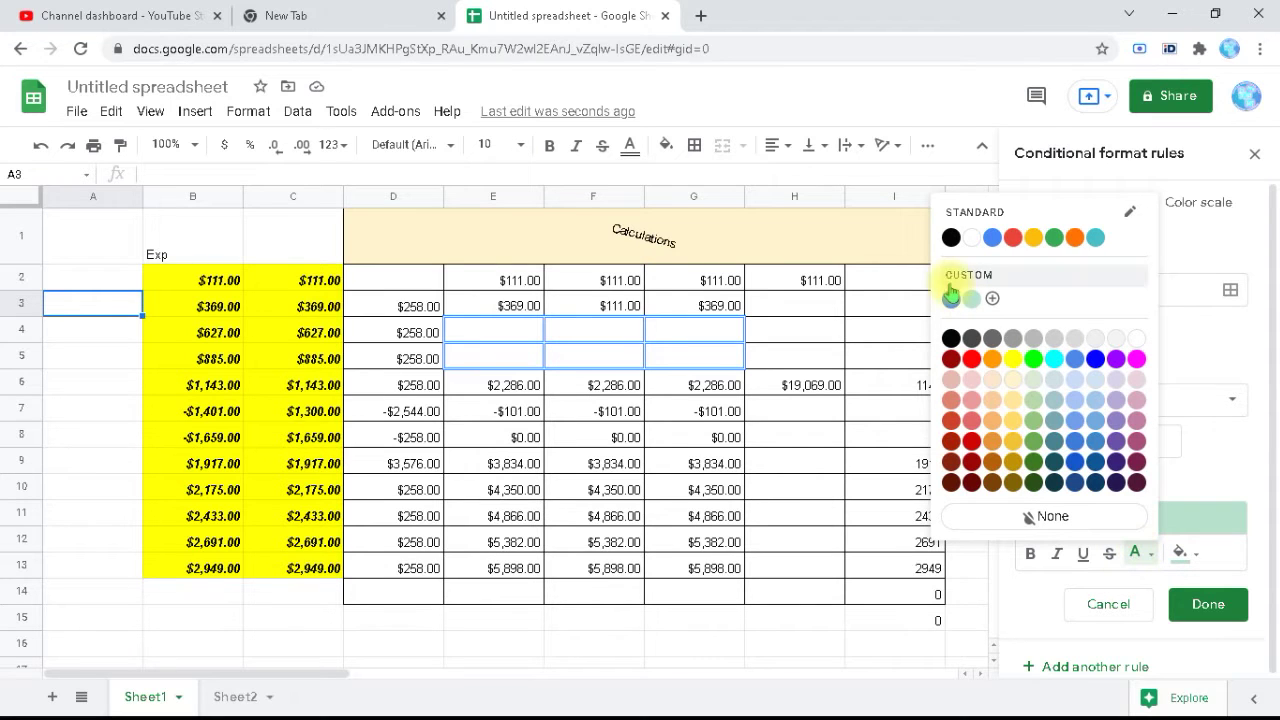
left_click(971, 360)
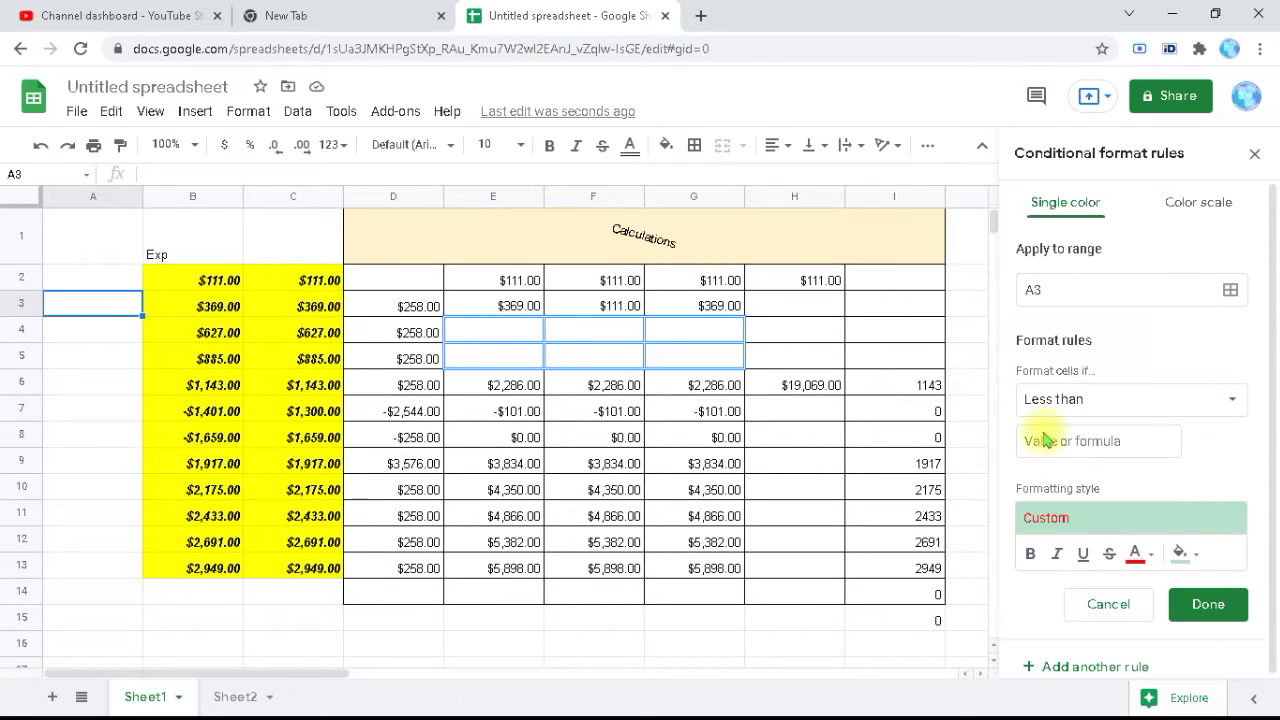
left_click(1199, 560)
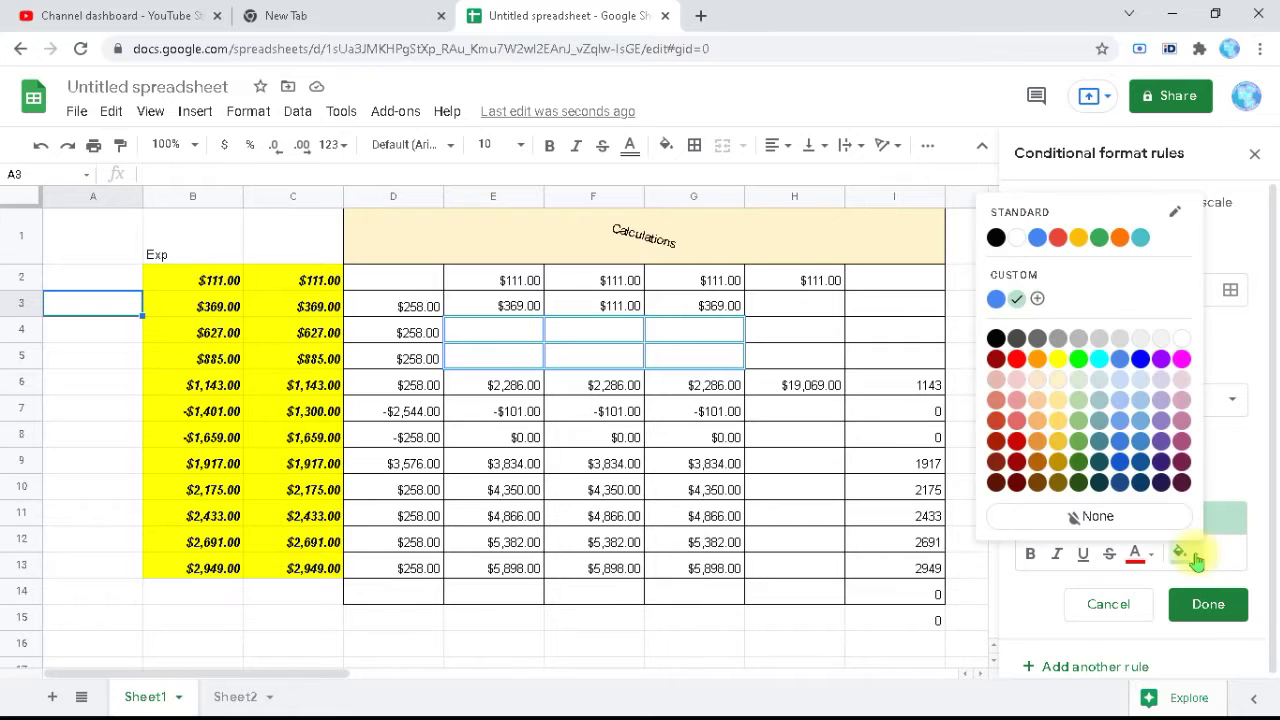
left_click(1016, 238)
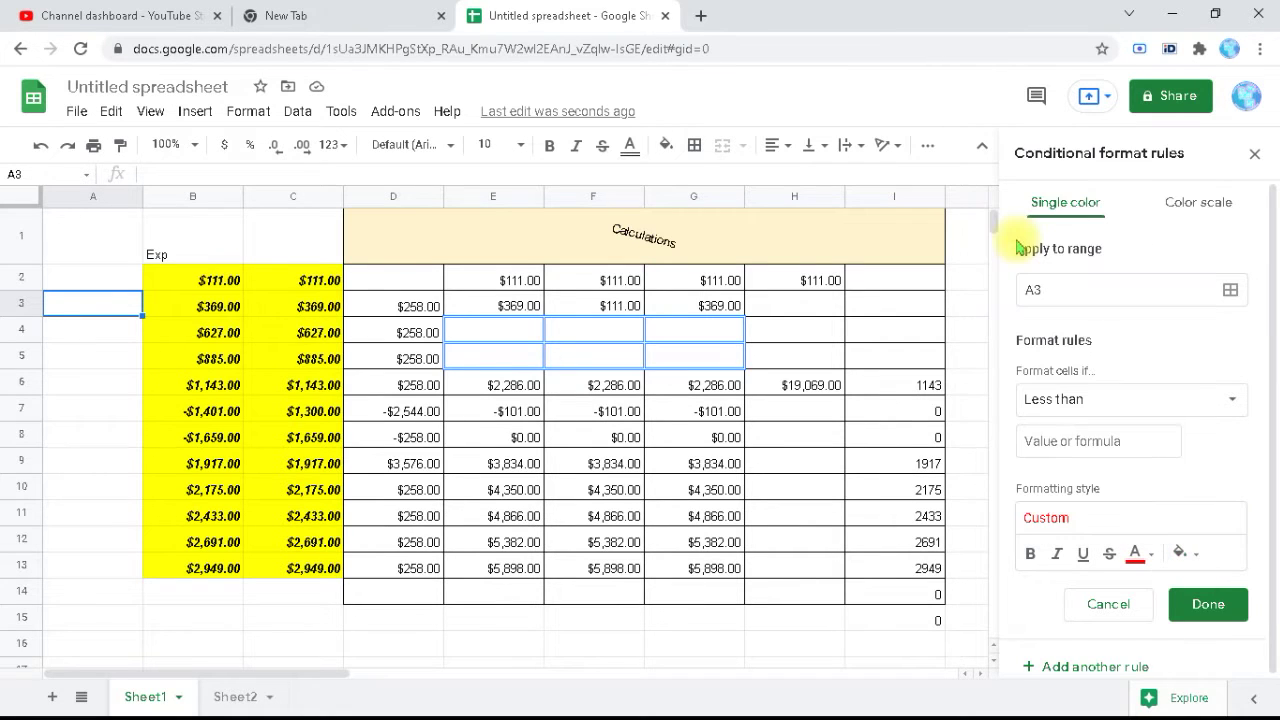
left_click(1180, 554)
left_click(1129, 519)
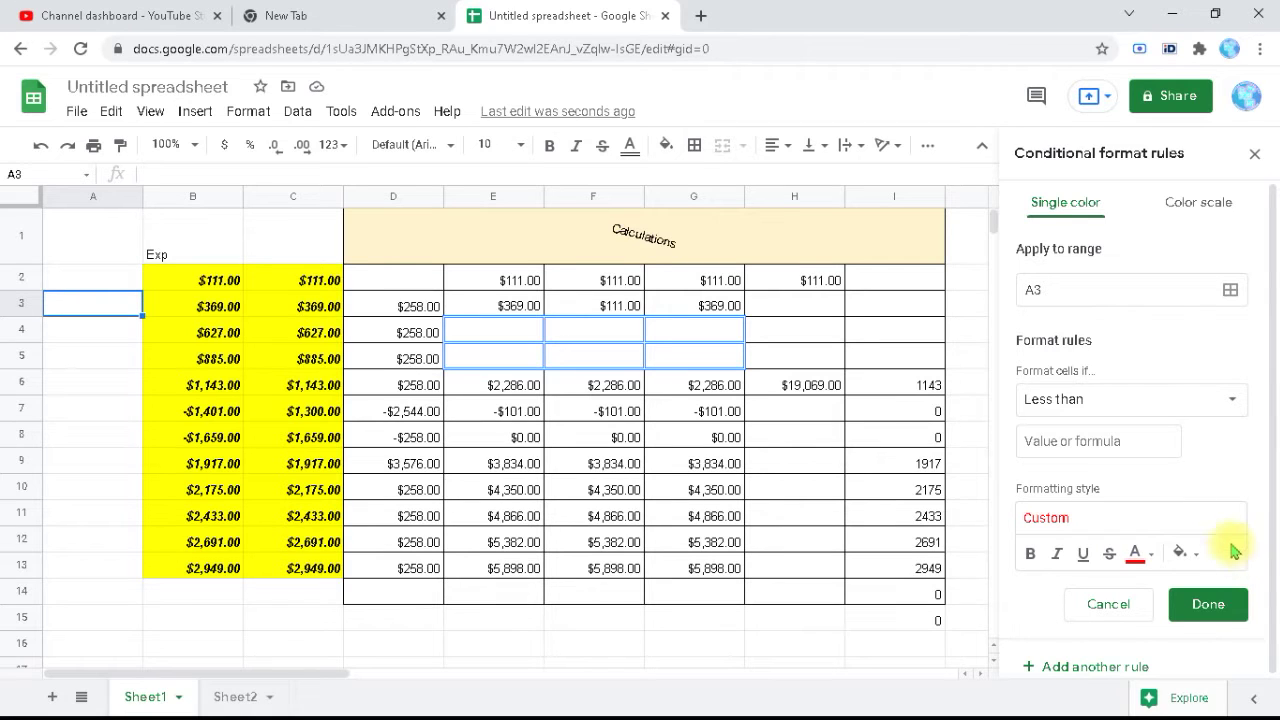
Step: Set the "Less than" comparison value to 0 and save the rule
left_click(1210, 612)
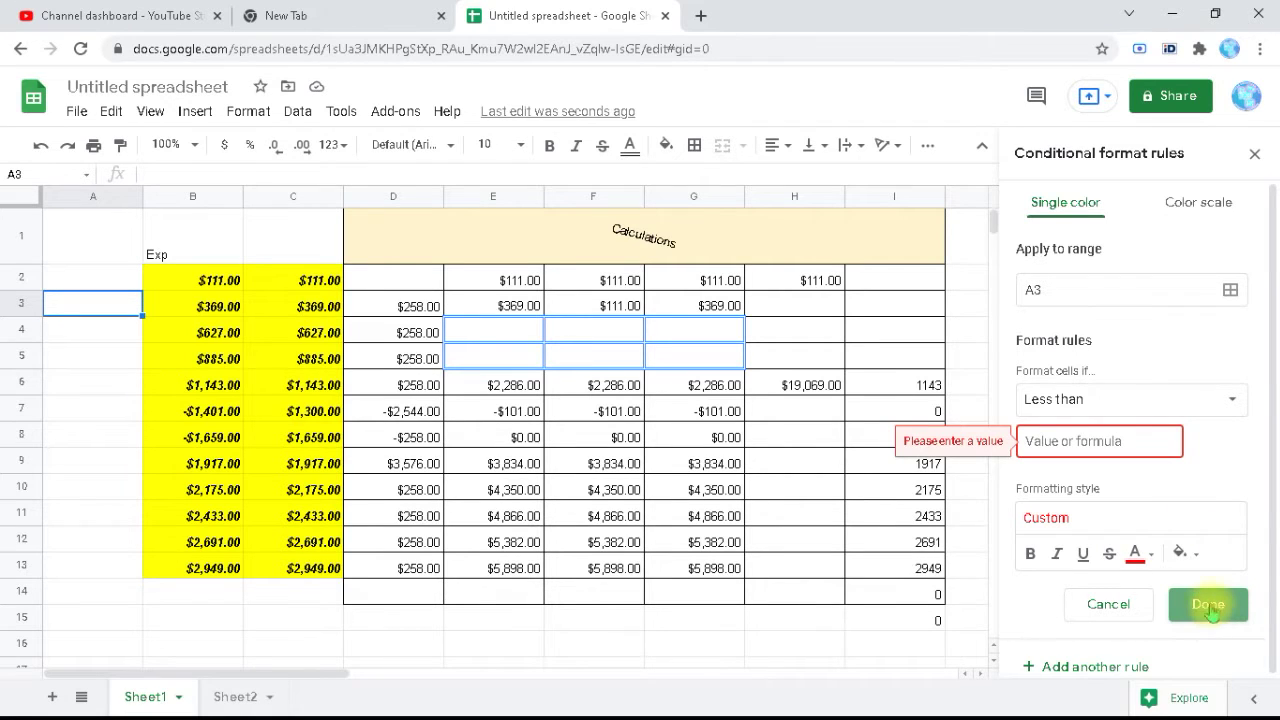
left_click(1106, 444)
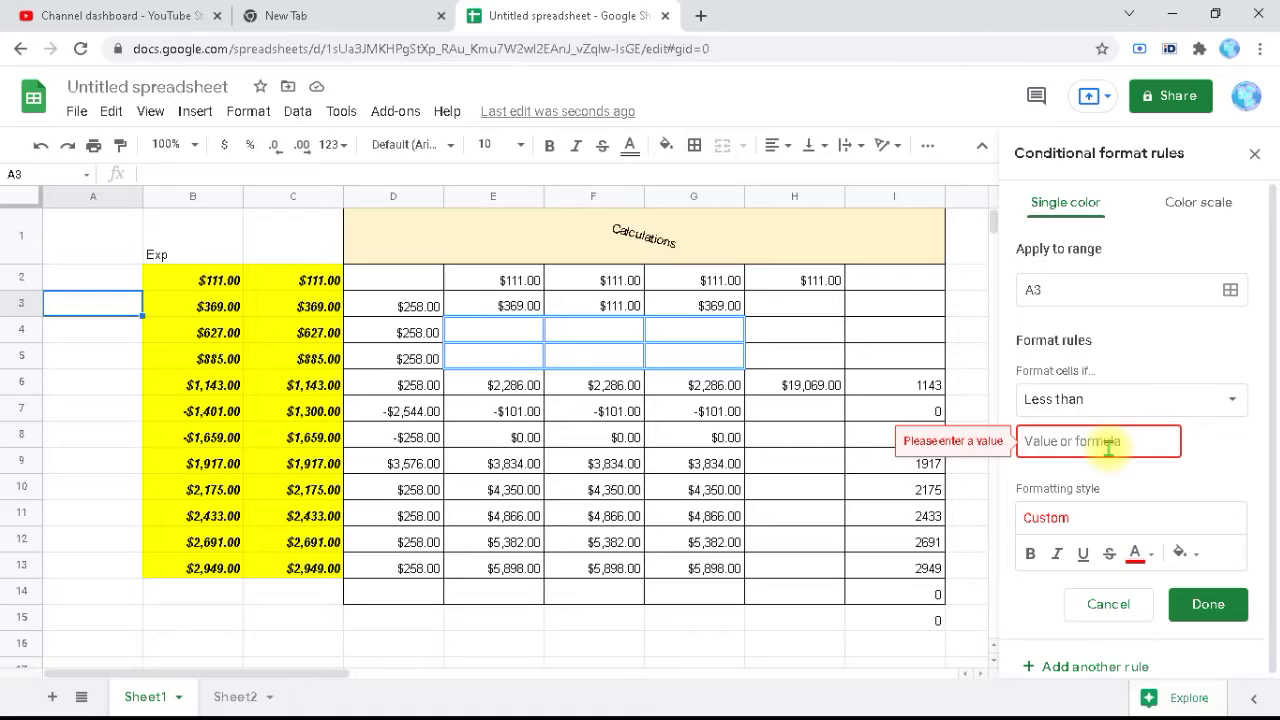
type("0")
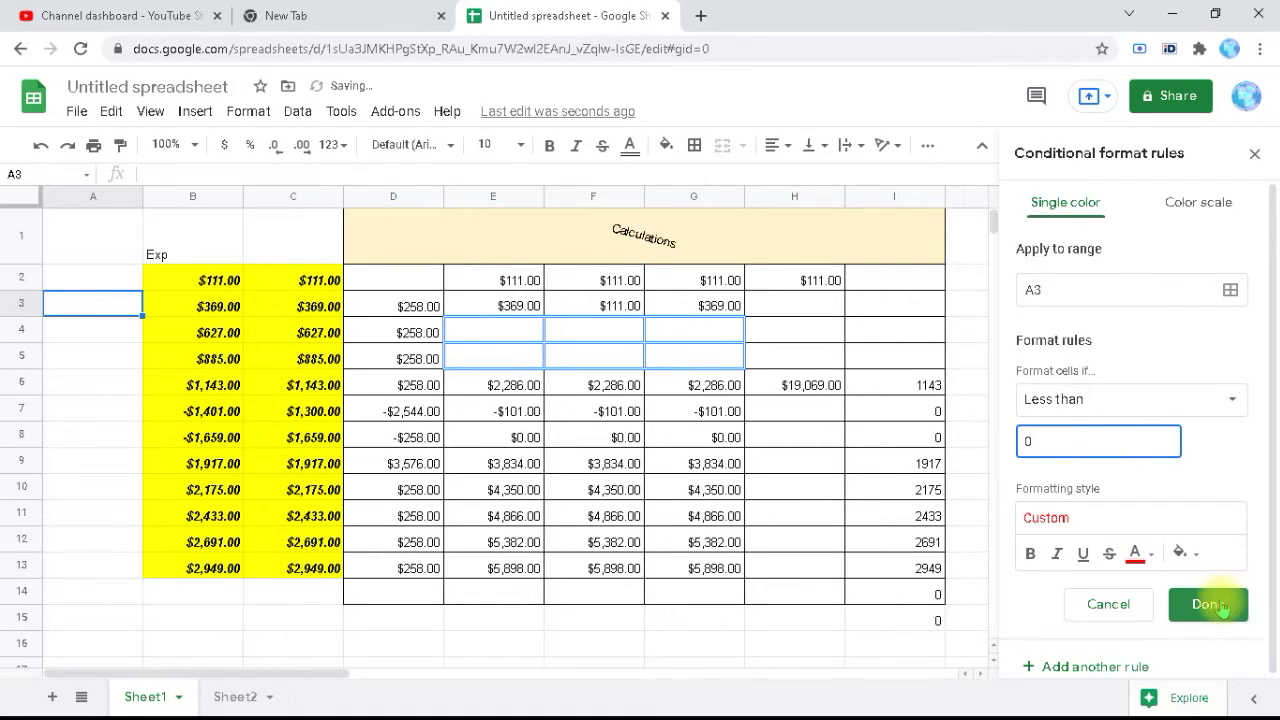
left_click(1220, 607)
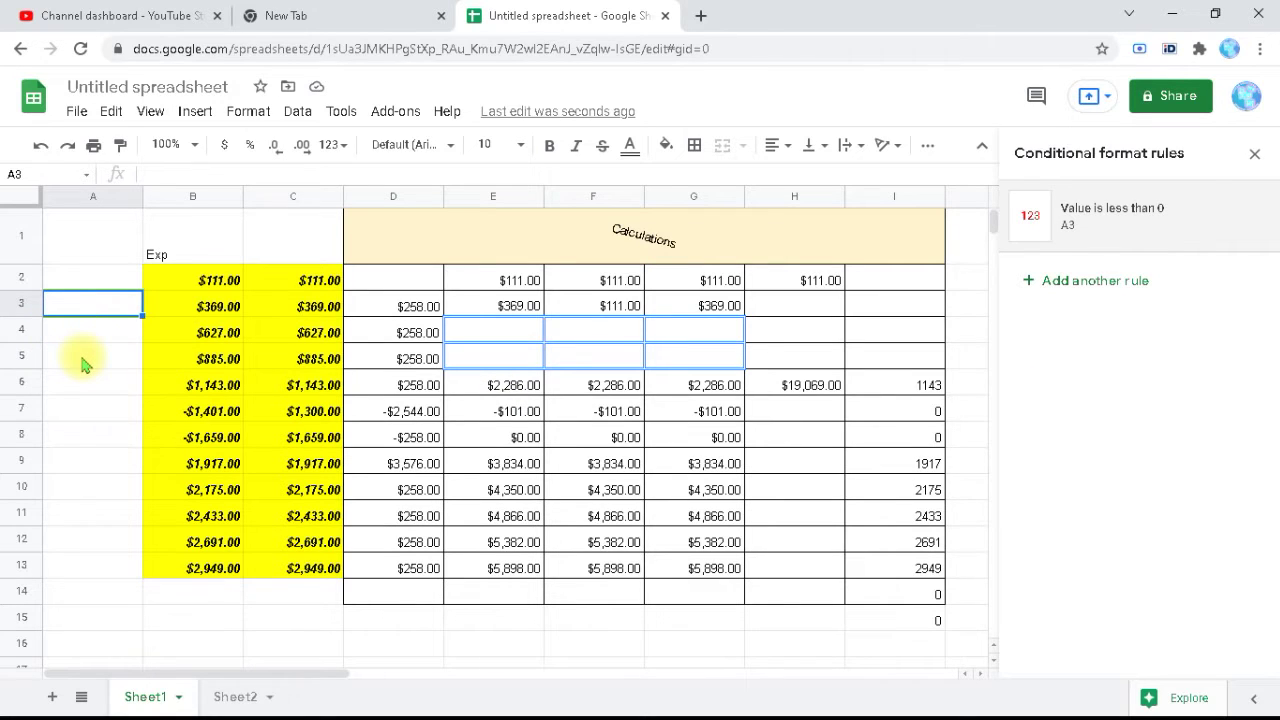
Step: Test the rule by entering 100 in cell A3 and replacing it with -100
left_click(98, 313)
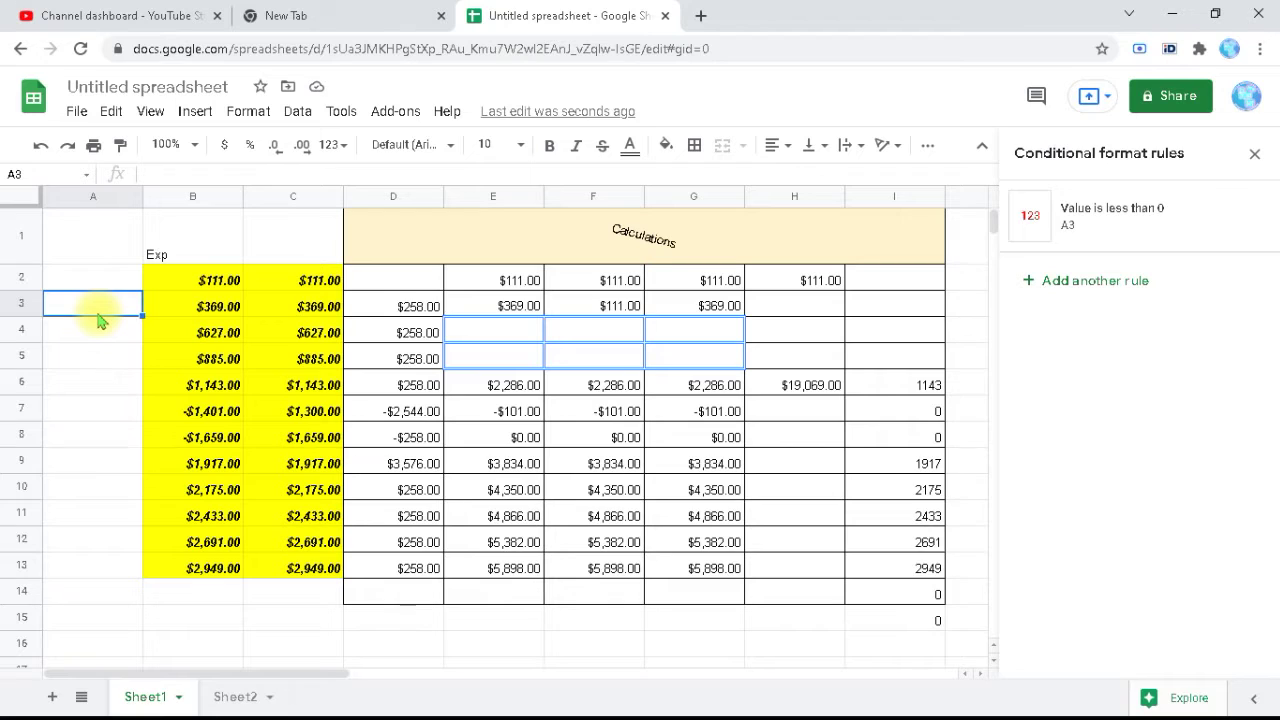
type("100")
key("Return")
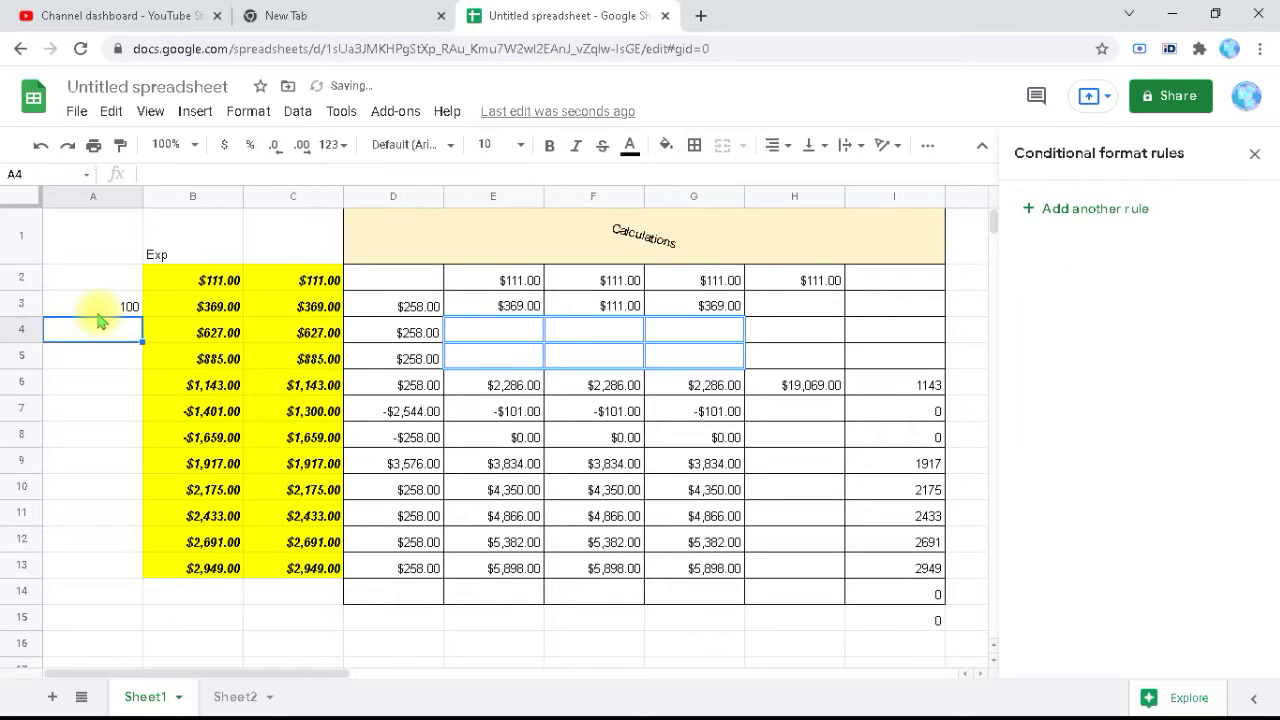
left_click(101, 309)
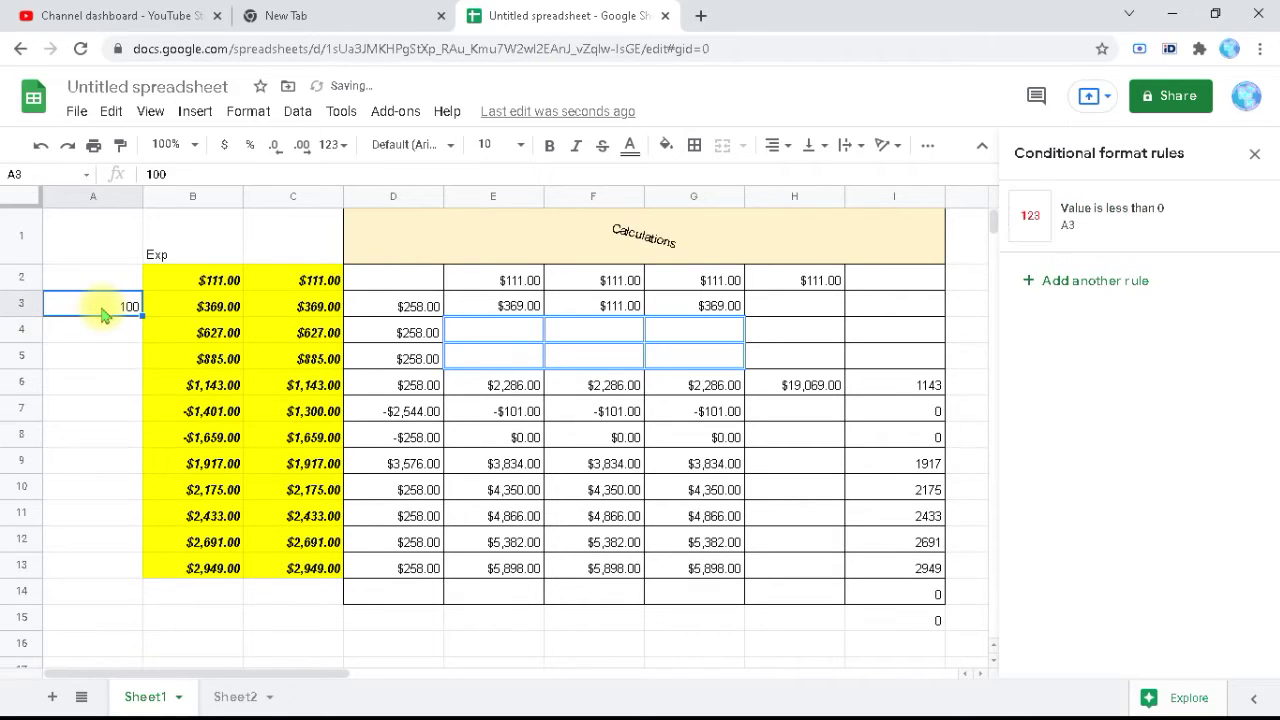
type("-100")
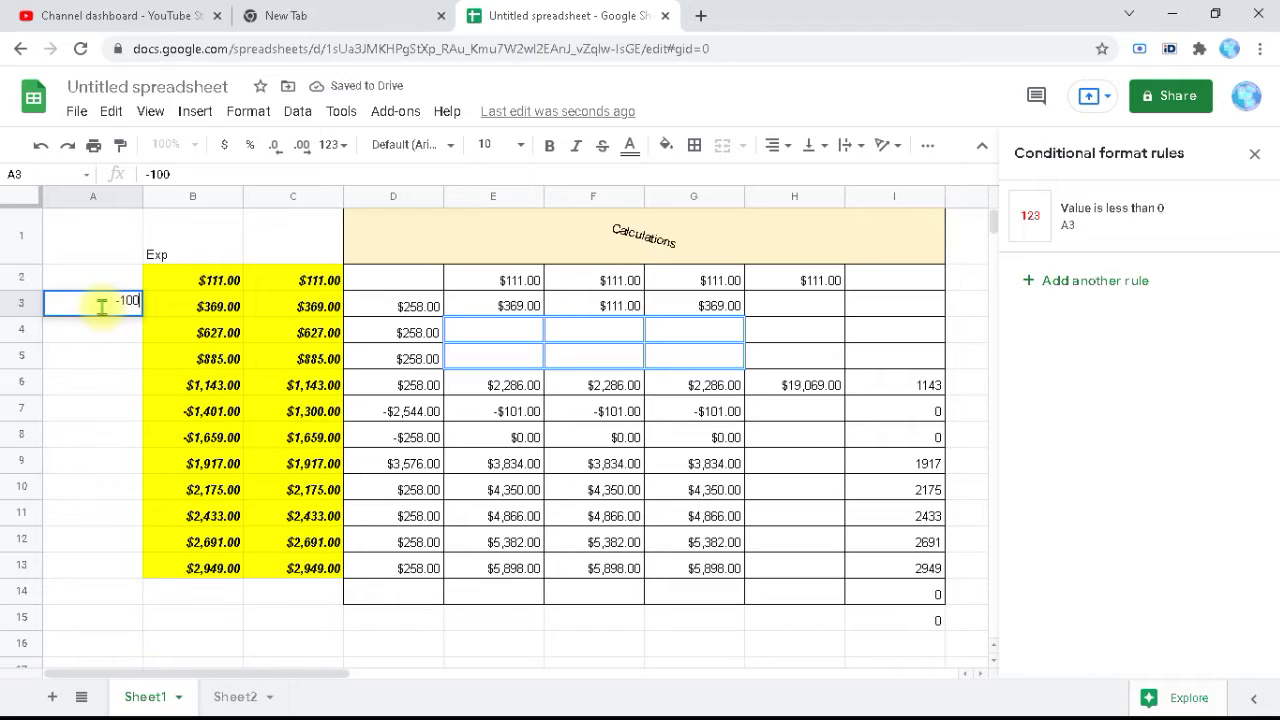
key("Return")
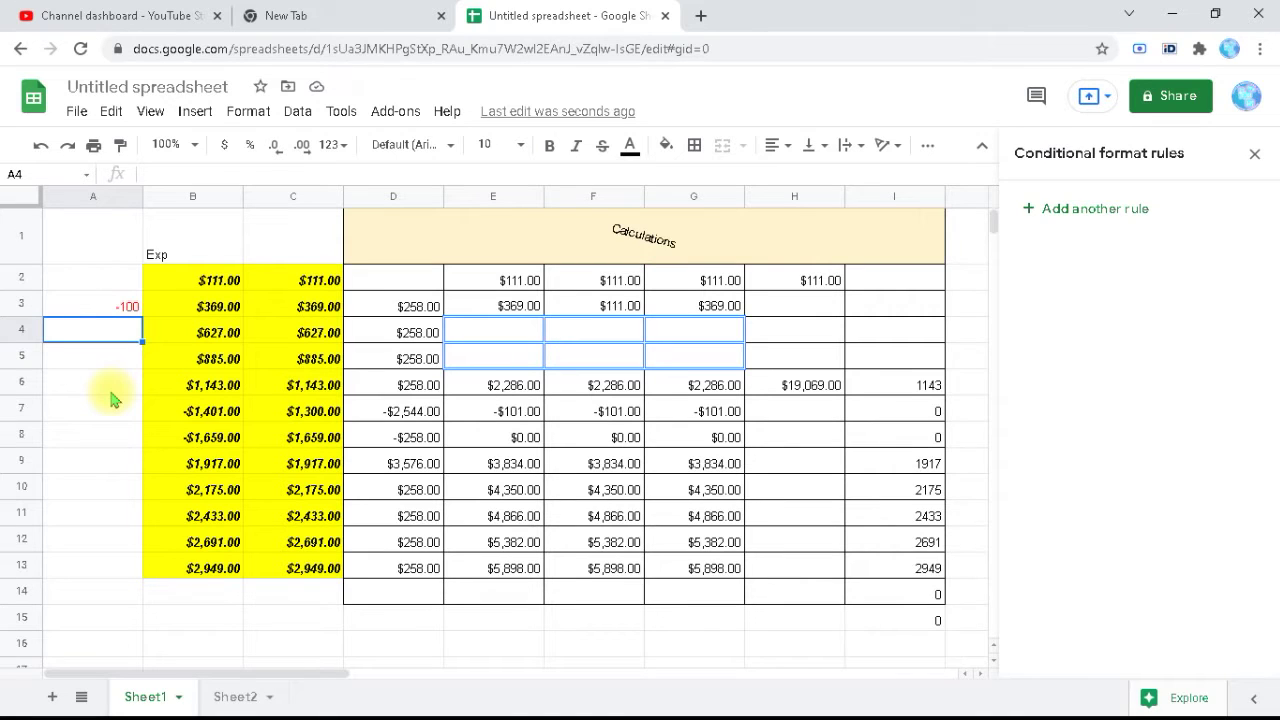
Step: Clear cell A3 and enter 20 to test the rule with a positive number
key("Up")
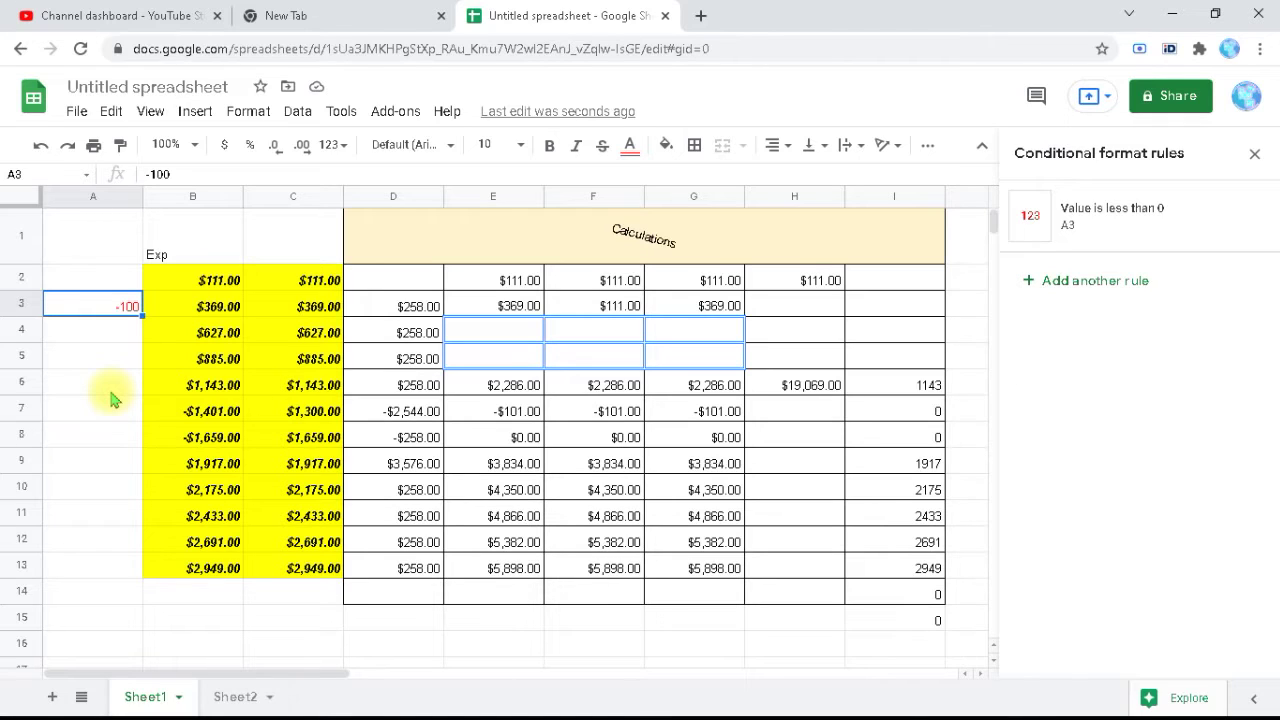
key("Delete")
type("20")
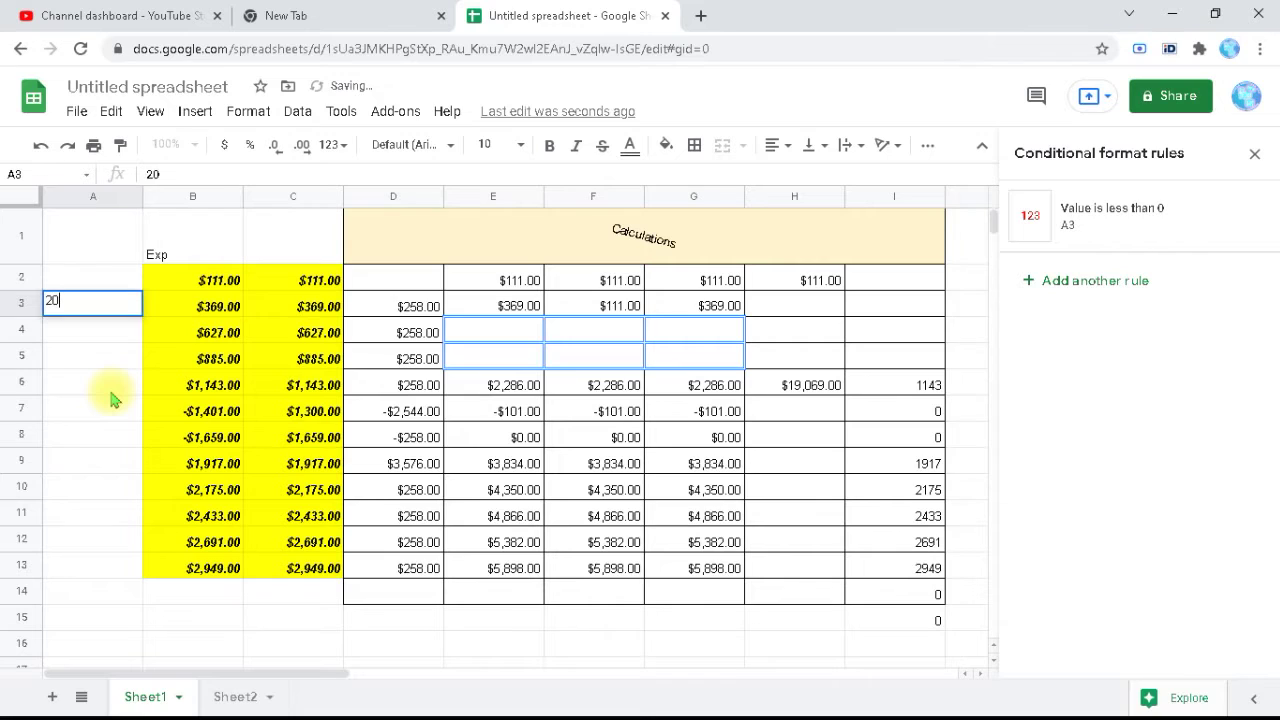
key("Return")
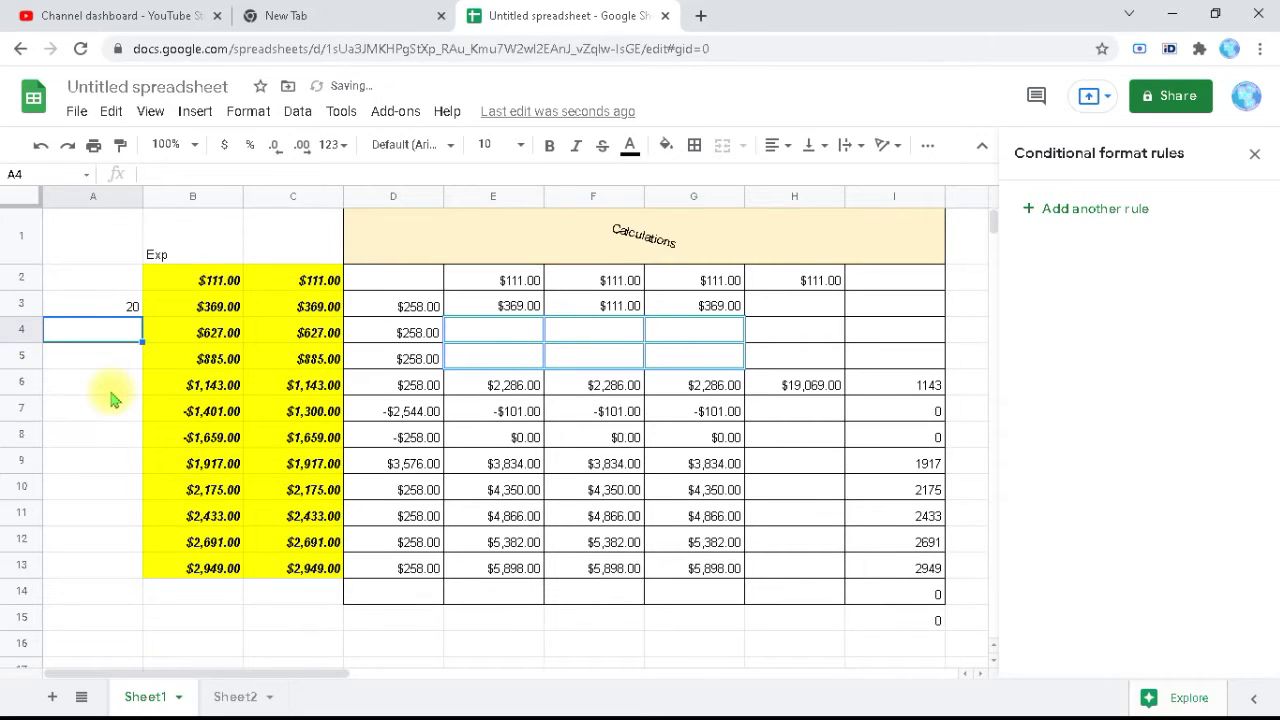
Step: Enter -1000 in cell A3 to test the rule with a negative number
key("Up")
type("-1000")
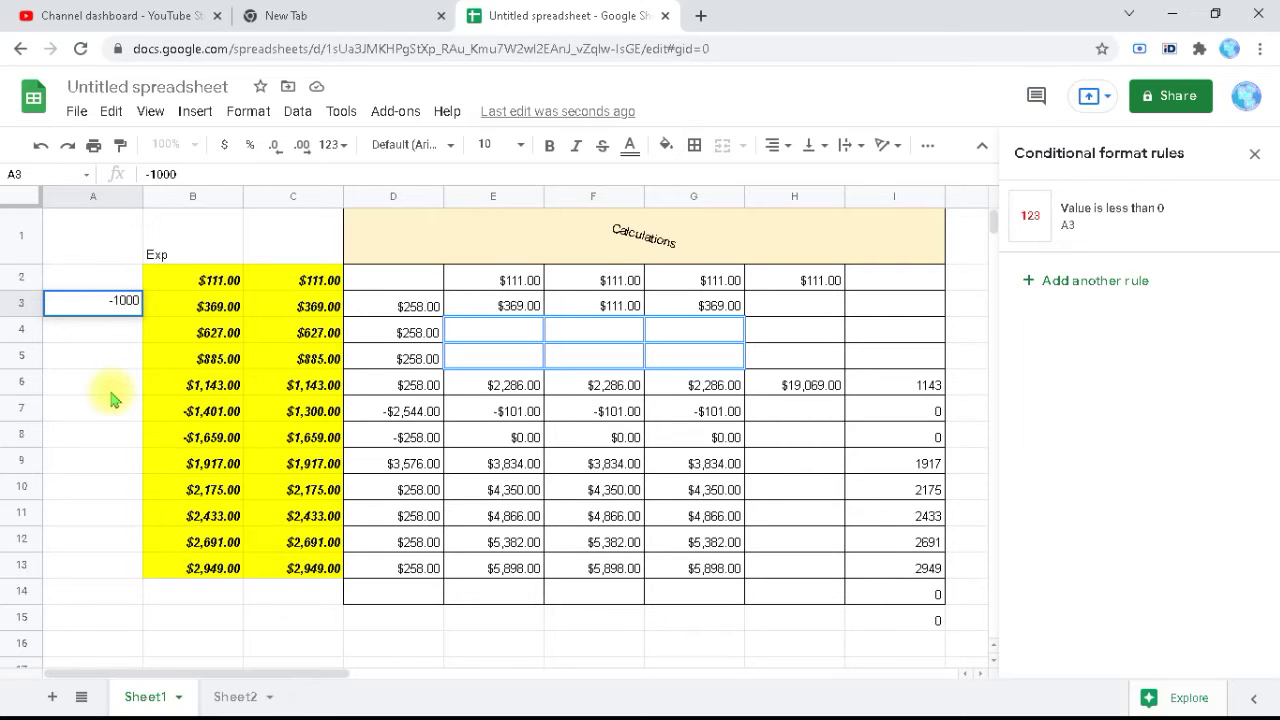
key("Return")
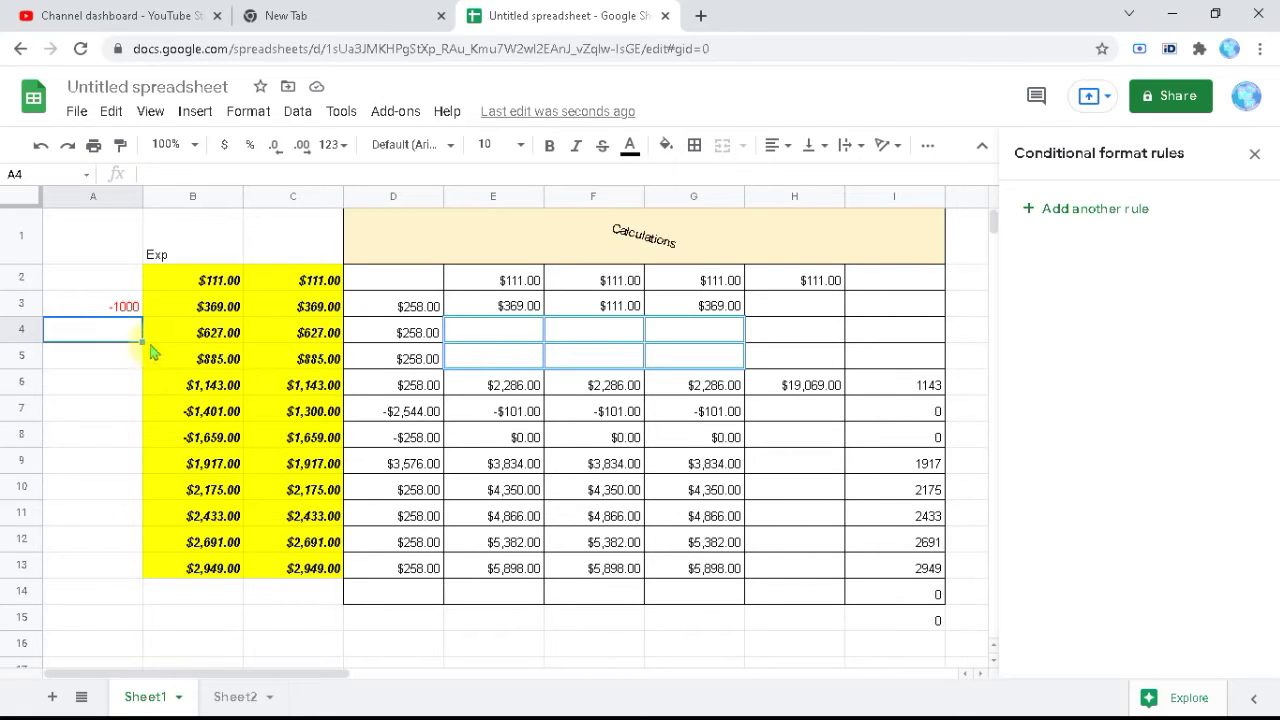
Step: Add underline and bold to the single-colour formatting style of the A3 "less than 0" rule and save it
left_click(98, 314)
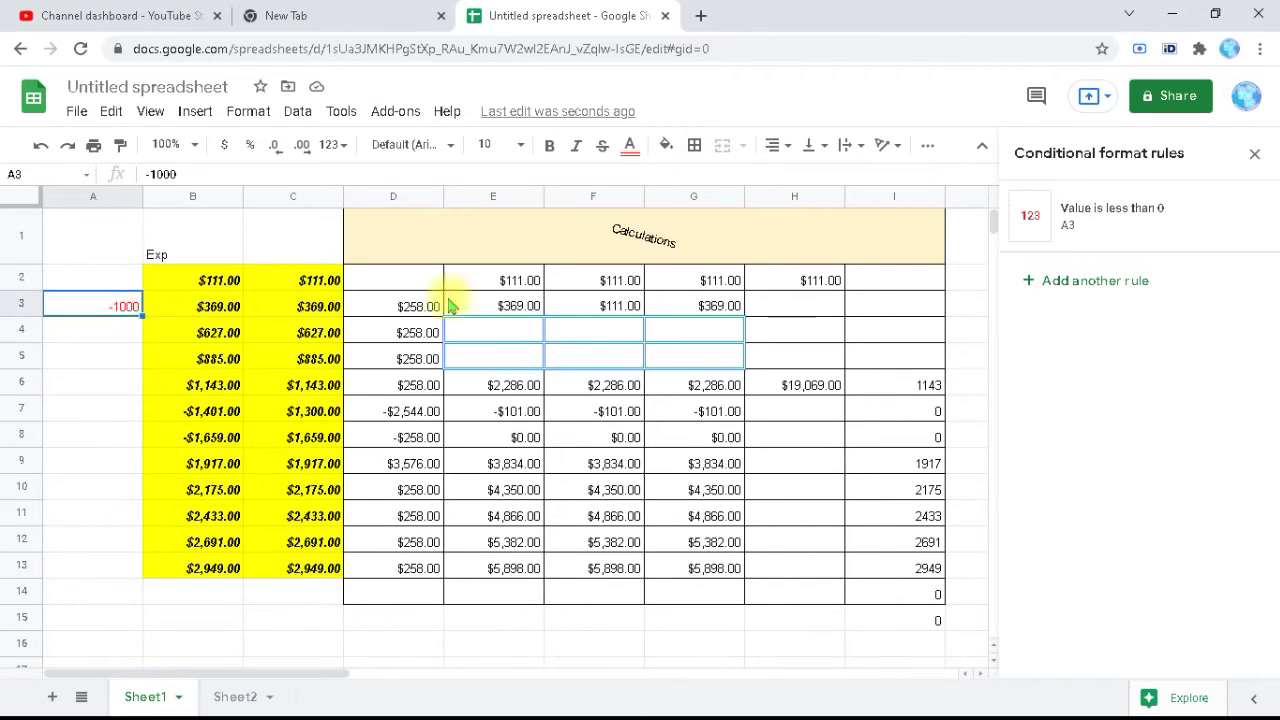
left_click(1163, 218)
left_click(1168, 206)
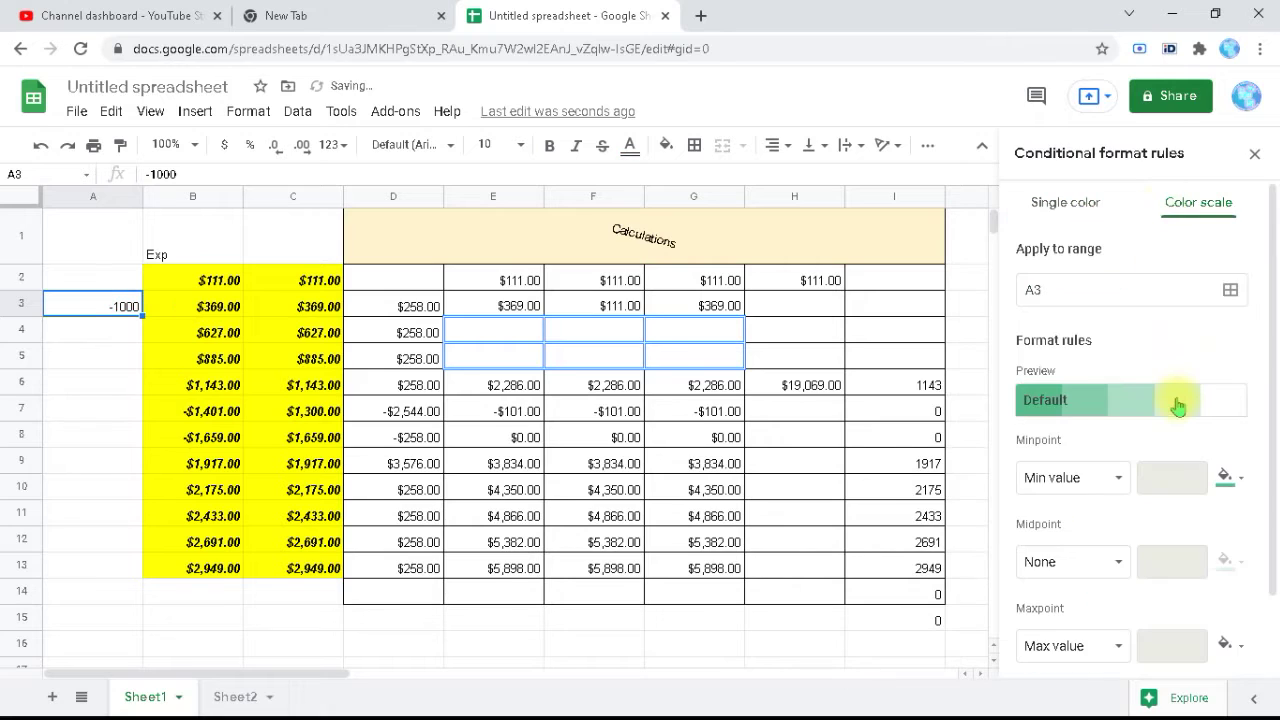
left_click(1083, 206)
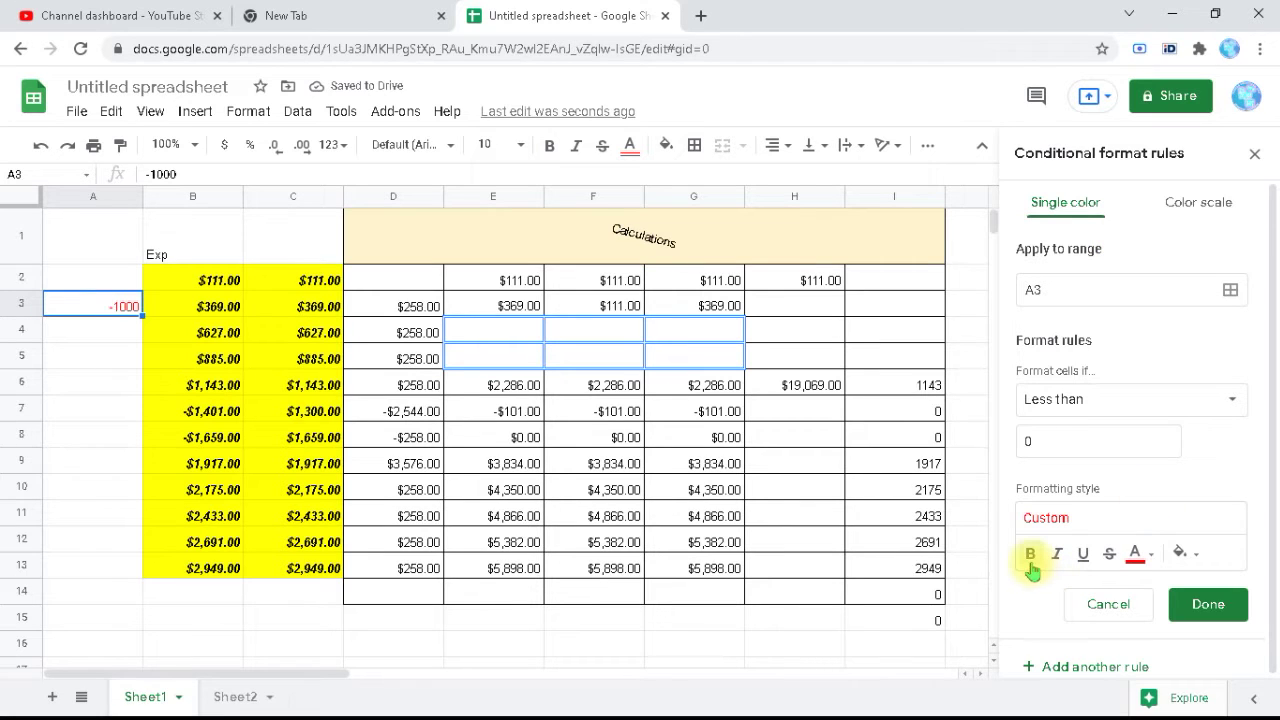
left_click(1081, 554)
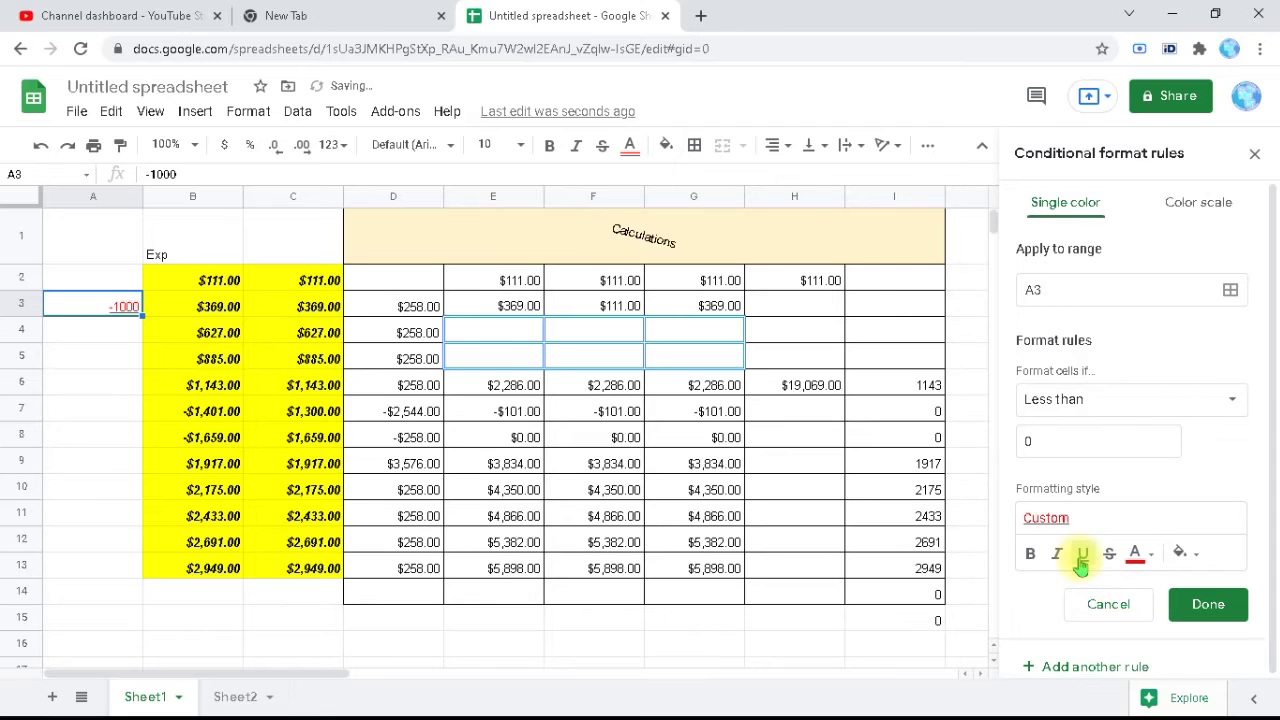
left_click(1030, 553)
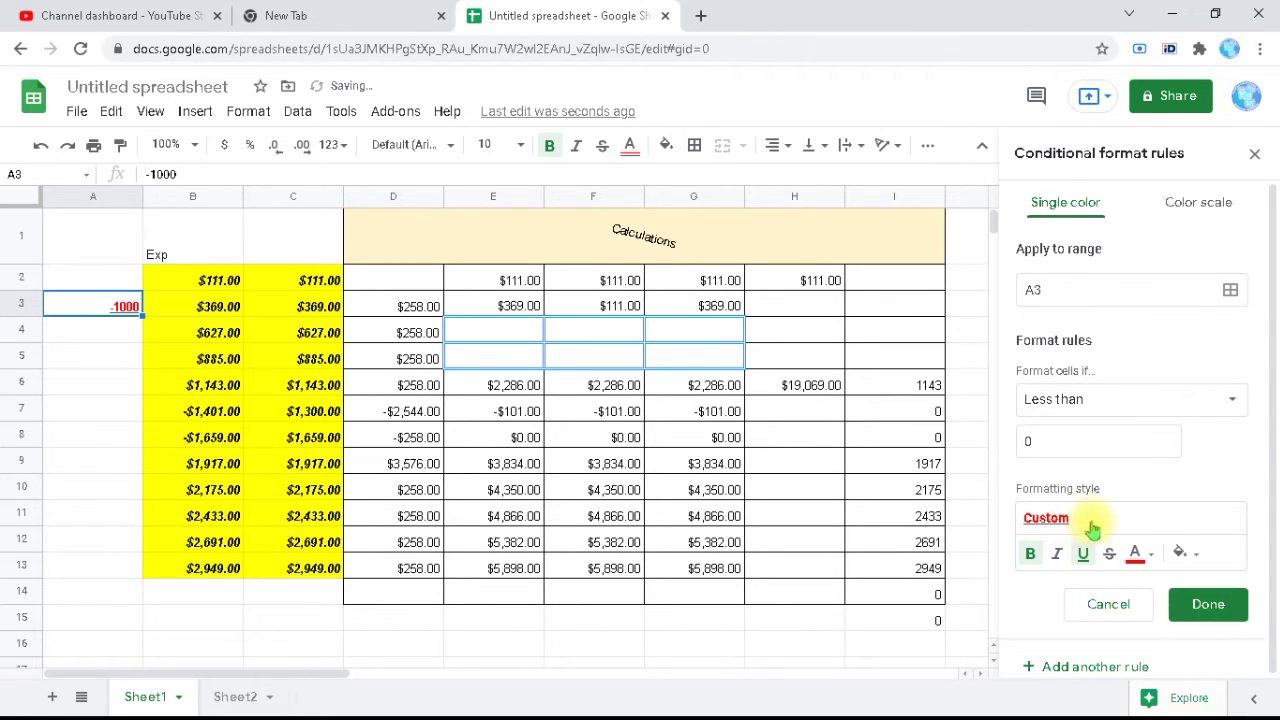
left_click(1208, 605)
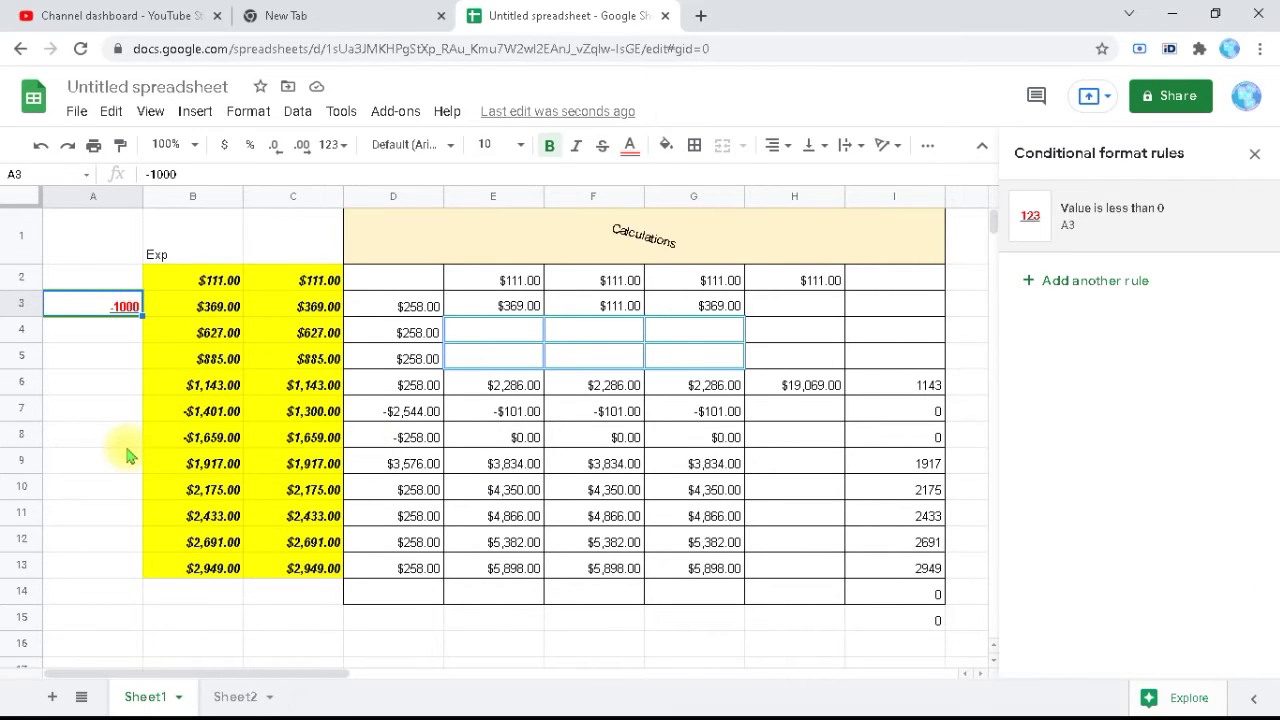
Step: Test the "less than 0" rule by entering 20 in cell A3 and replacing it with -20
double_click(73, 300)
key("BackSpace")
key("BackSpace")
key("BackSpace")
type("20")
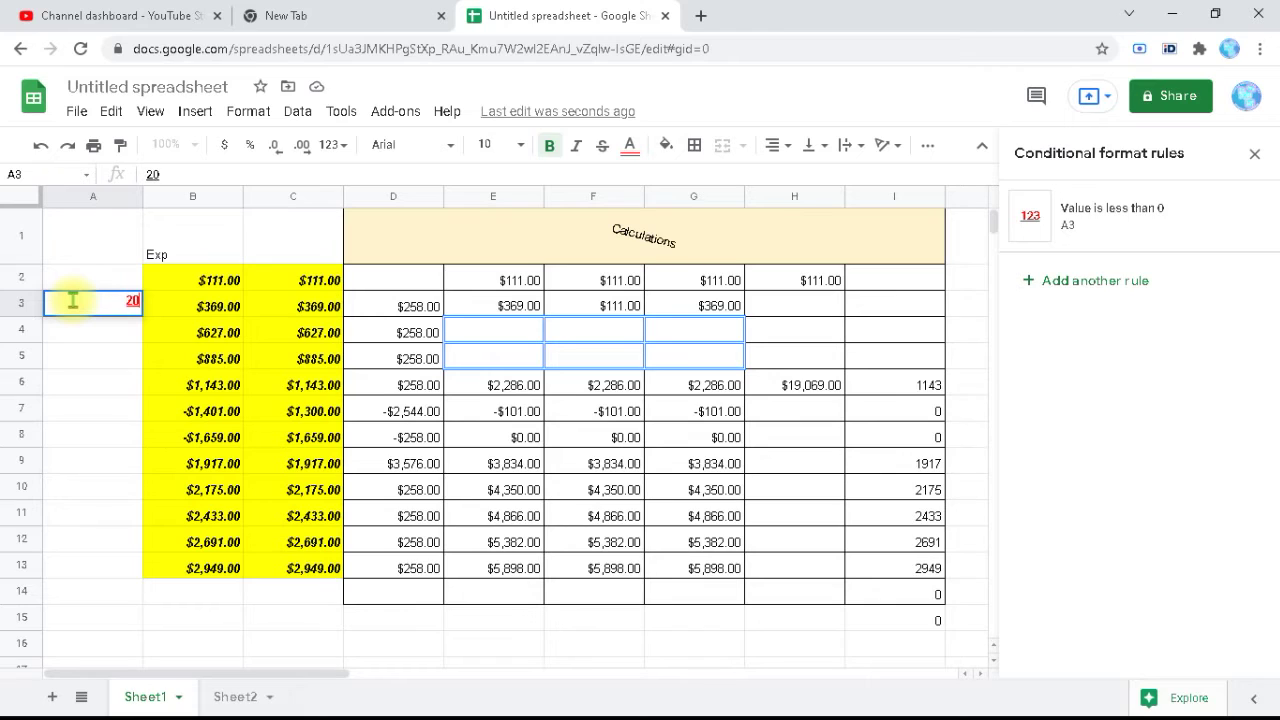
key("Return")
left_click(73, 307)
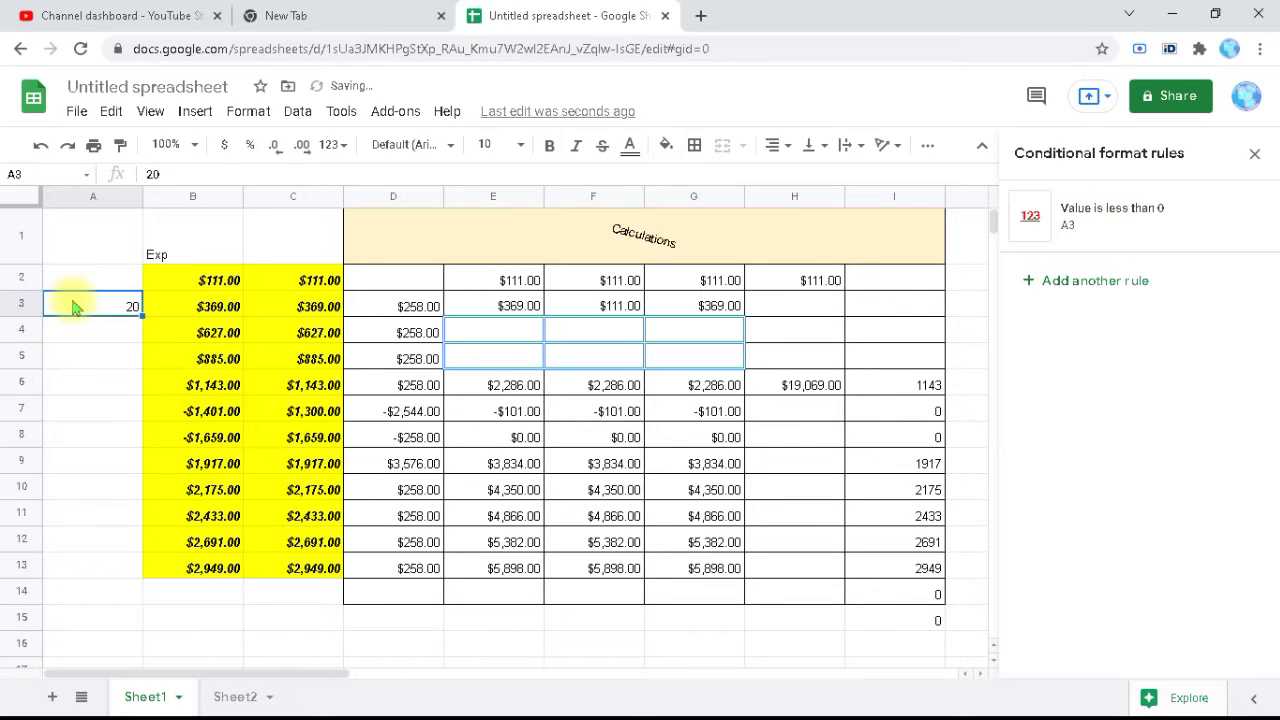
type("-20")
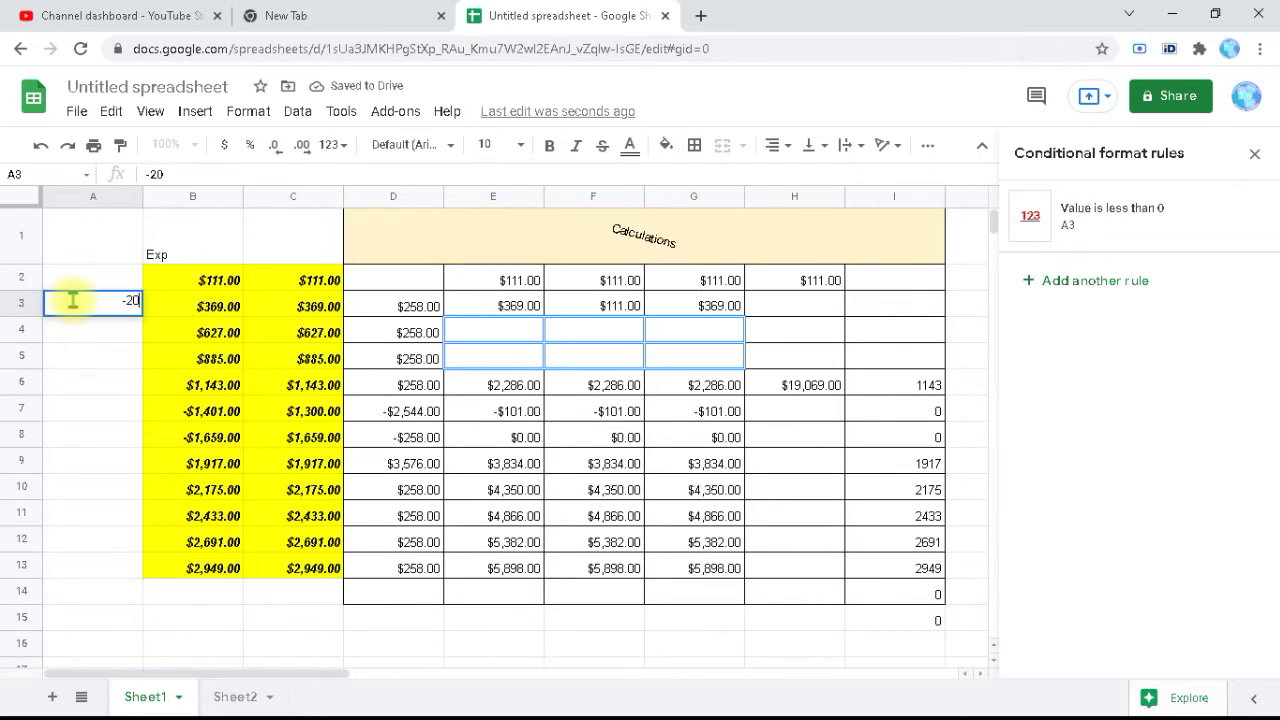
key("Return")
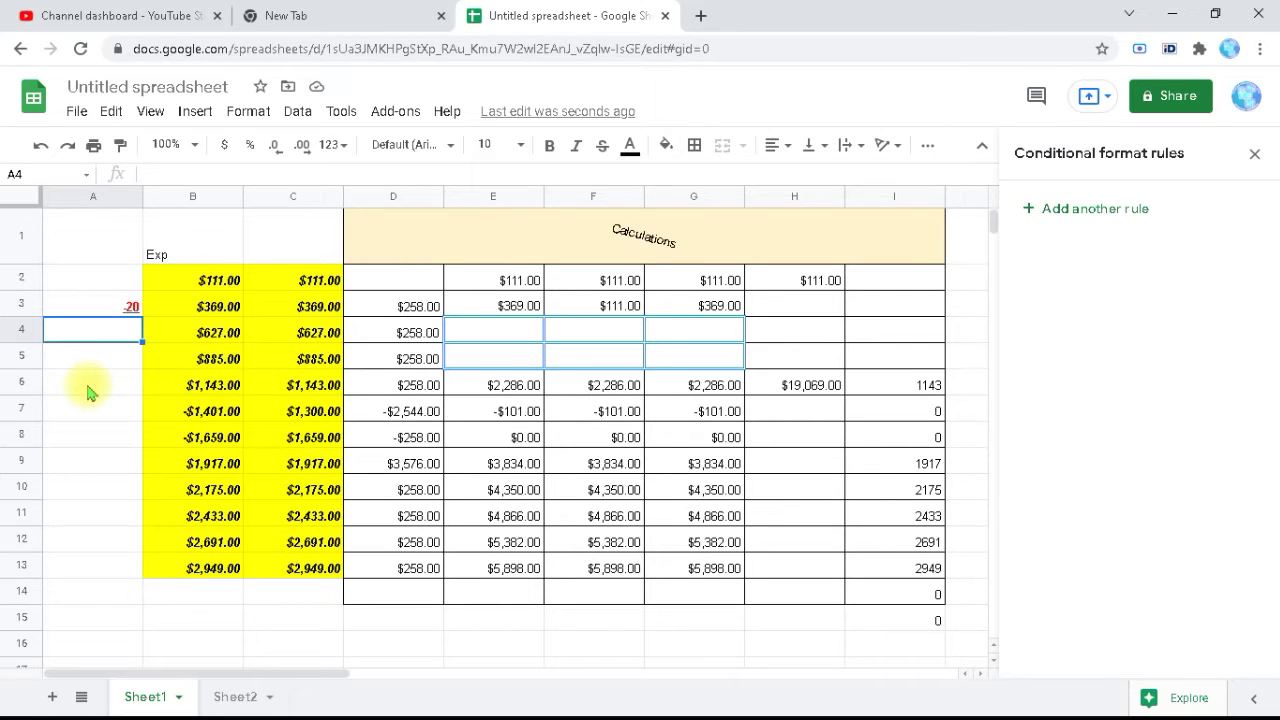
Step: Switch the existing A3 conditional format rule to a color scale and set its minpoint to the number -20
left_click(76, 312)
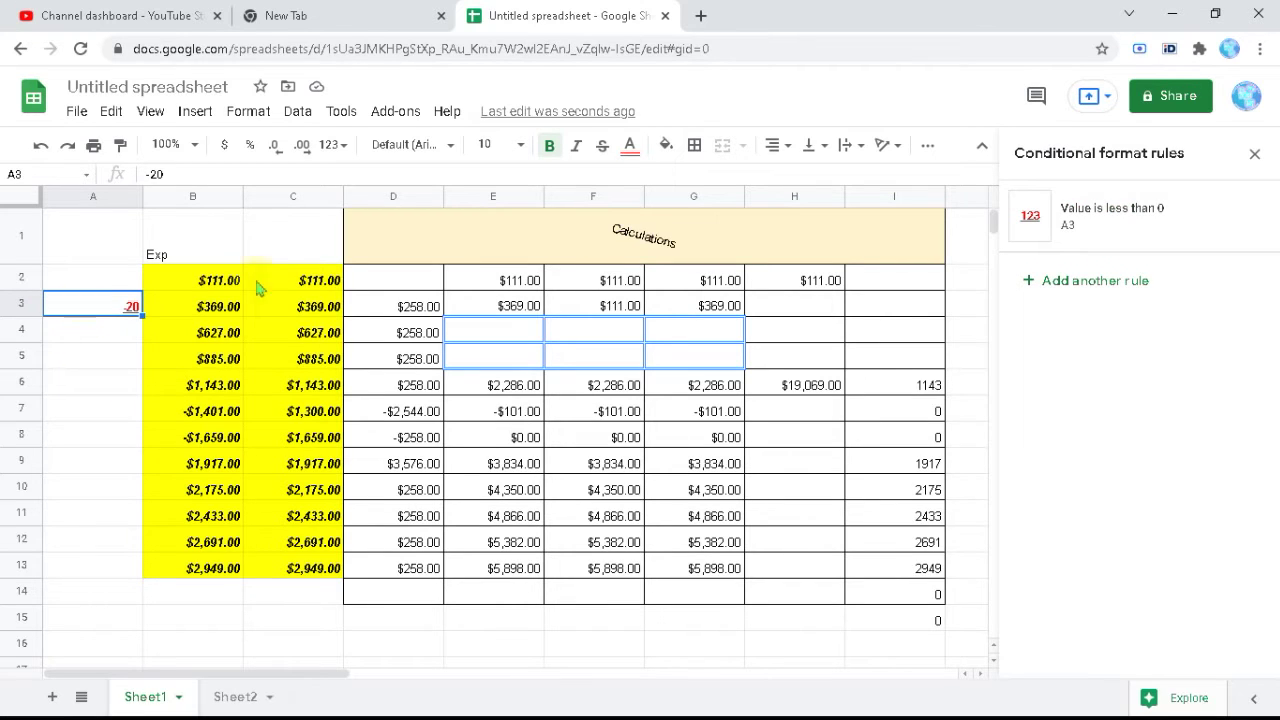
left_click(1138, 219)
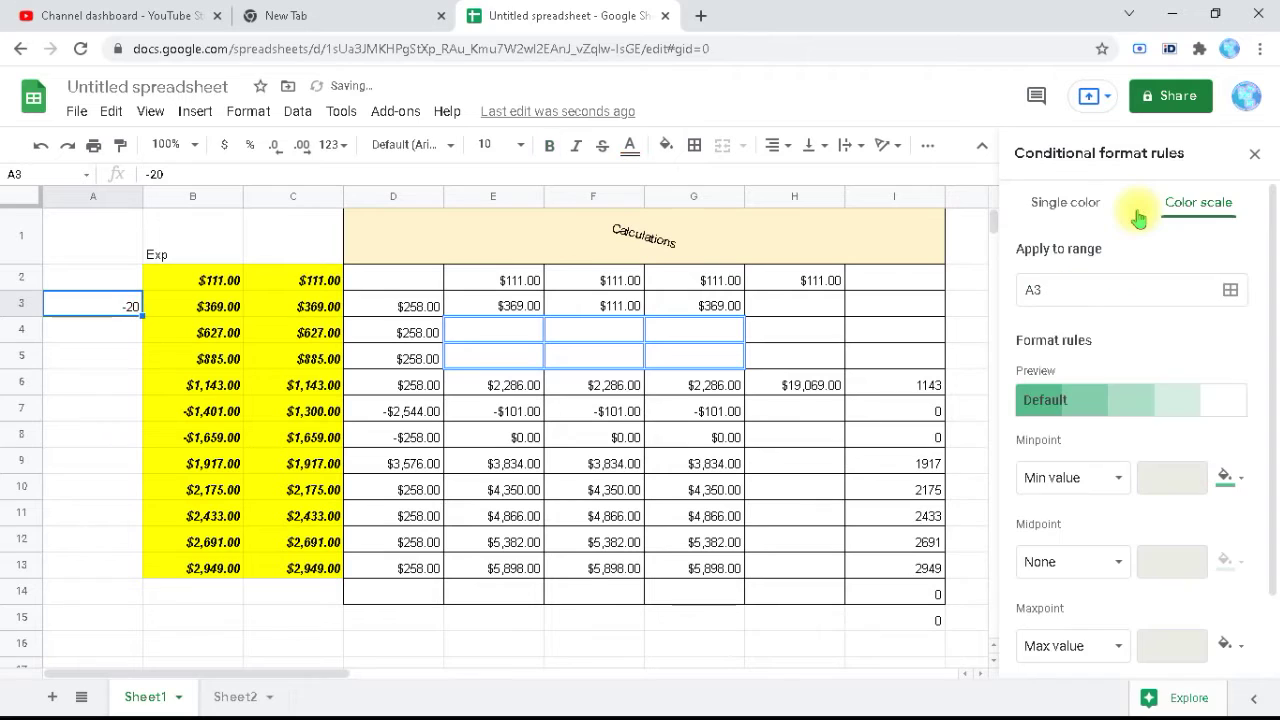
left_click(1066, 208)
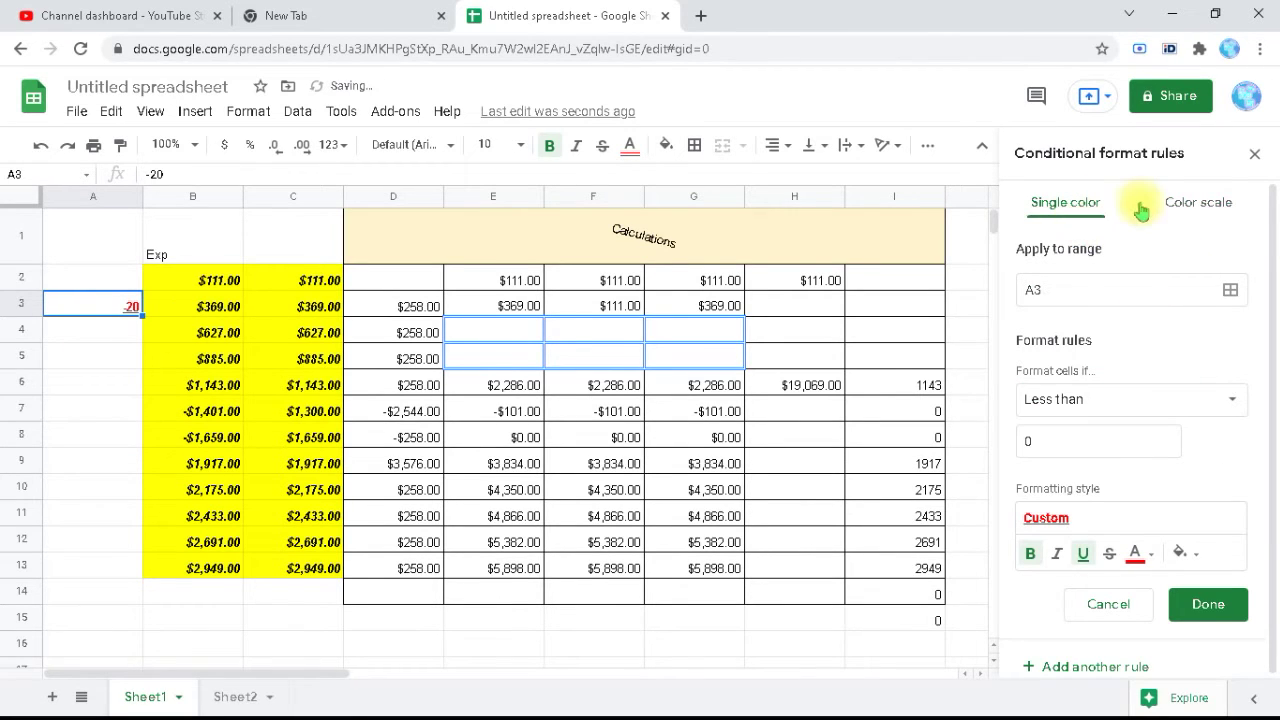
left_click(1214, 210)
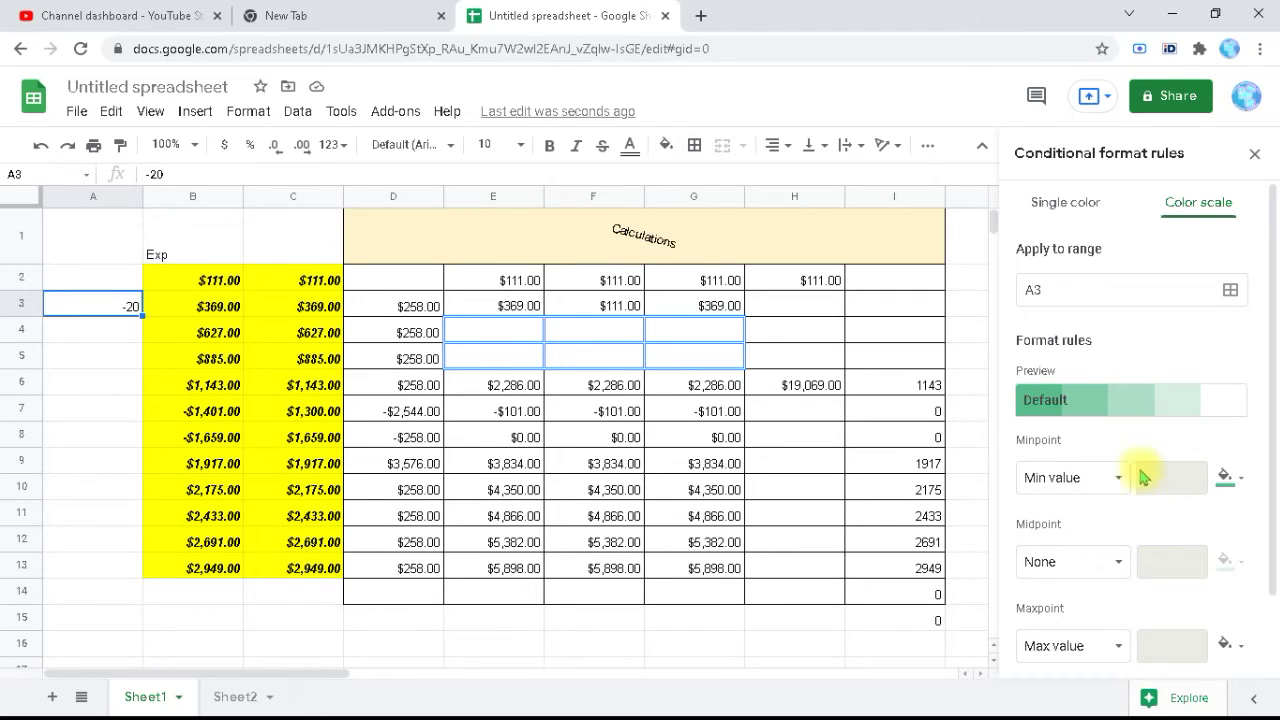
left_click(1100, 488)
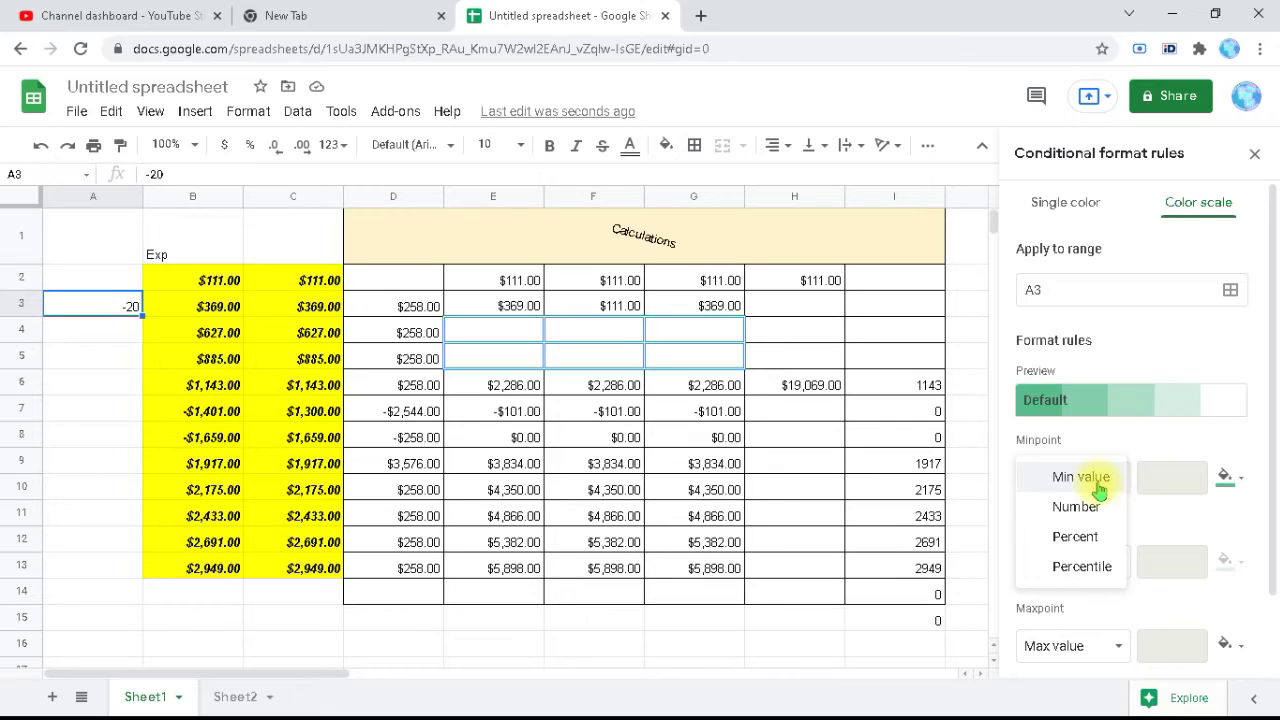
left_click(1098, 484)
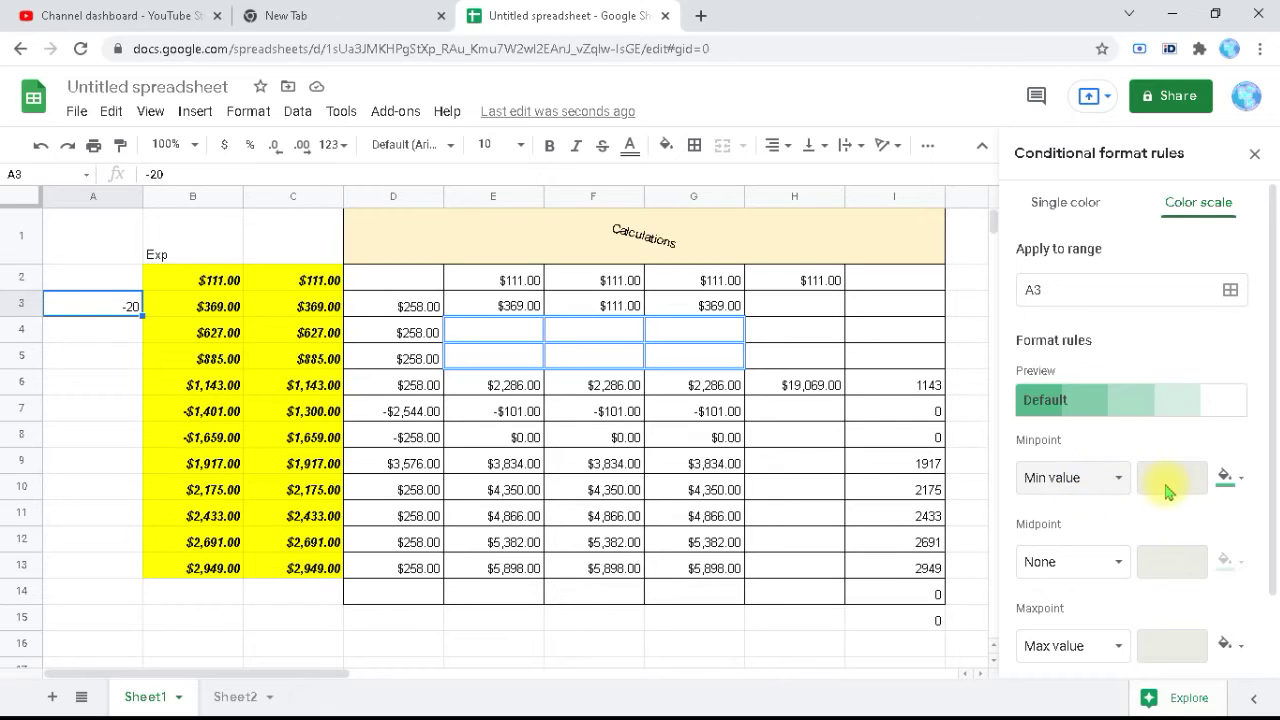
left_click(1090, 488)
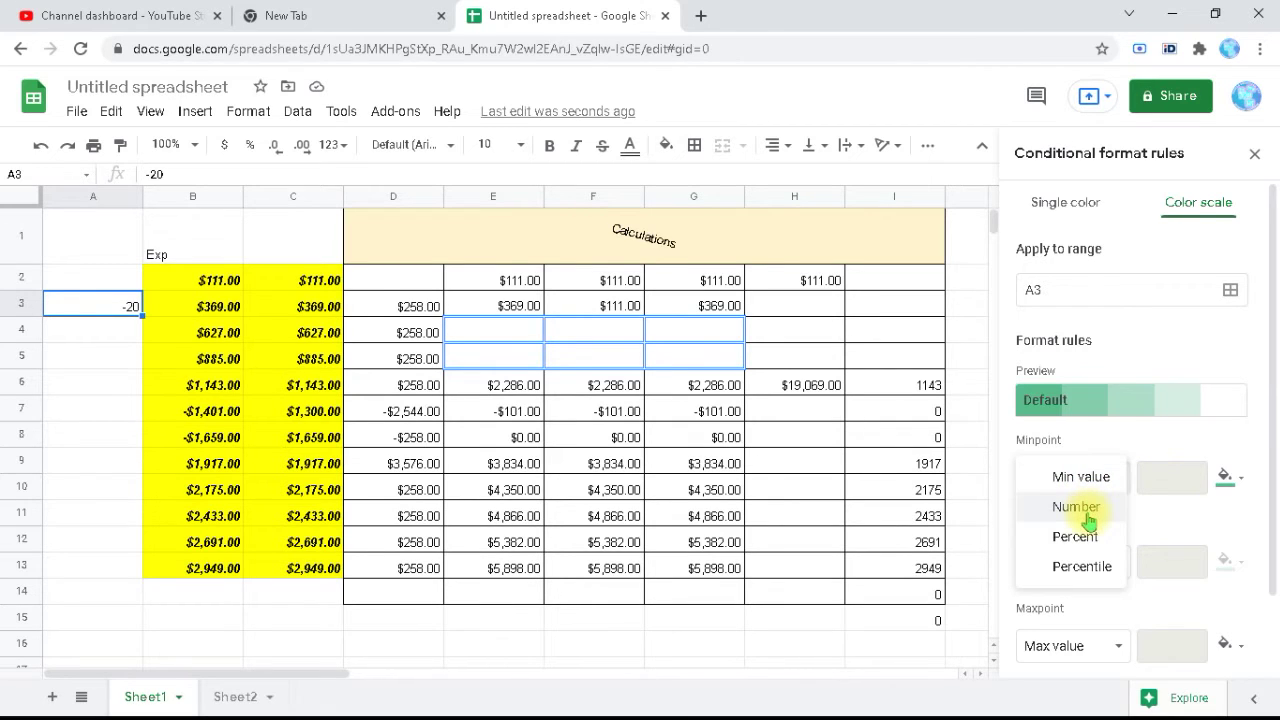
left_click(1090, 518)
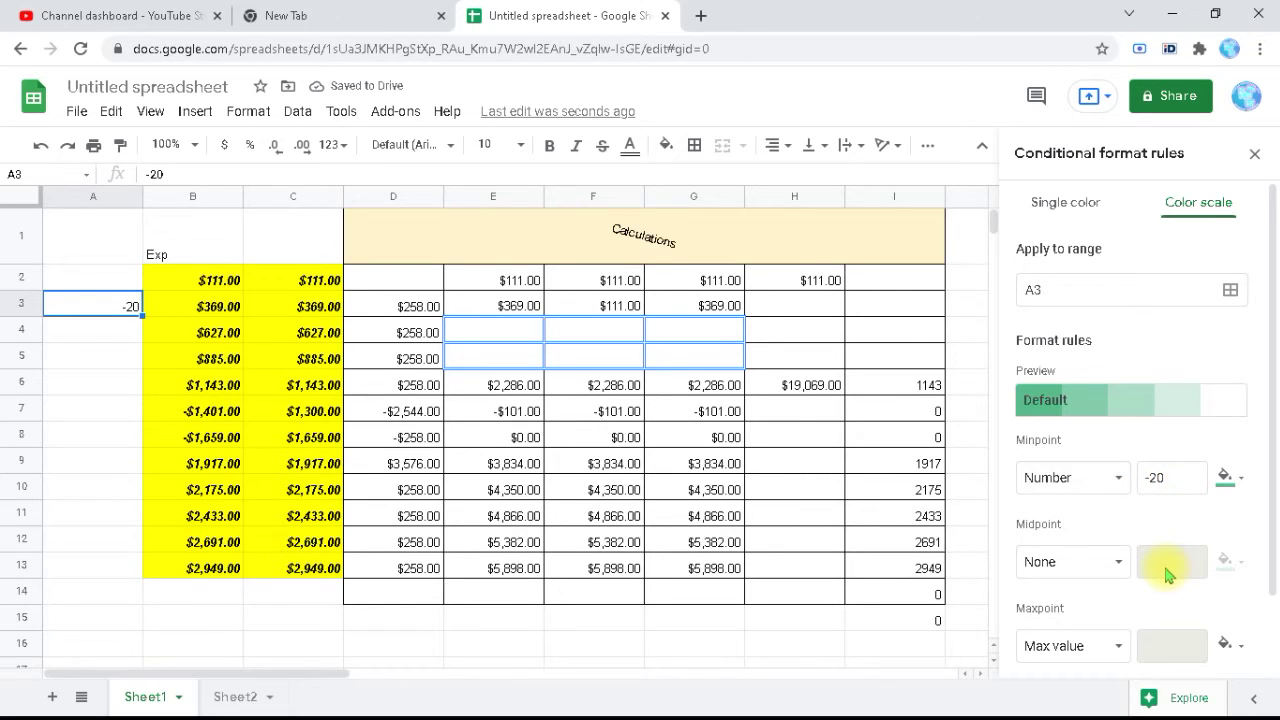
Step: Set the color scale's midpoint to the number 0 and its maxpoint to the number 20
left_click(1027, 572)
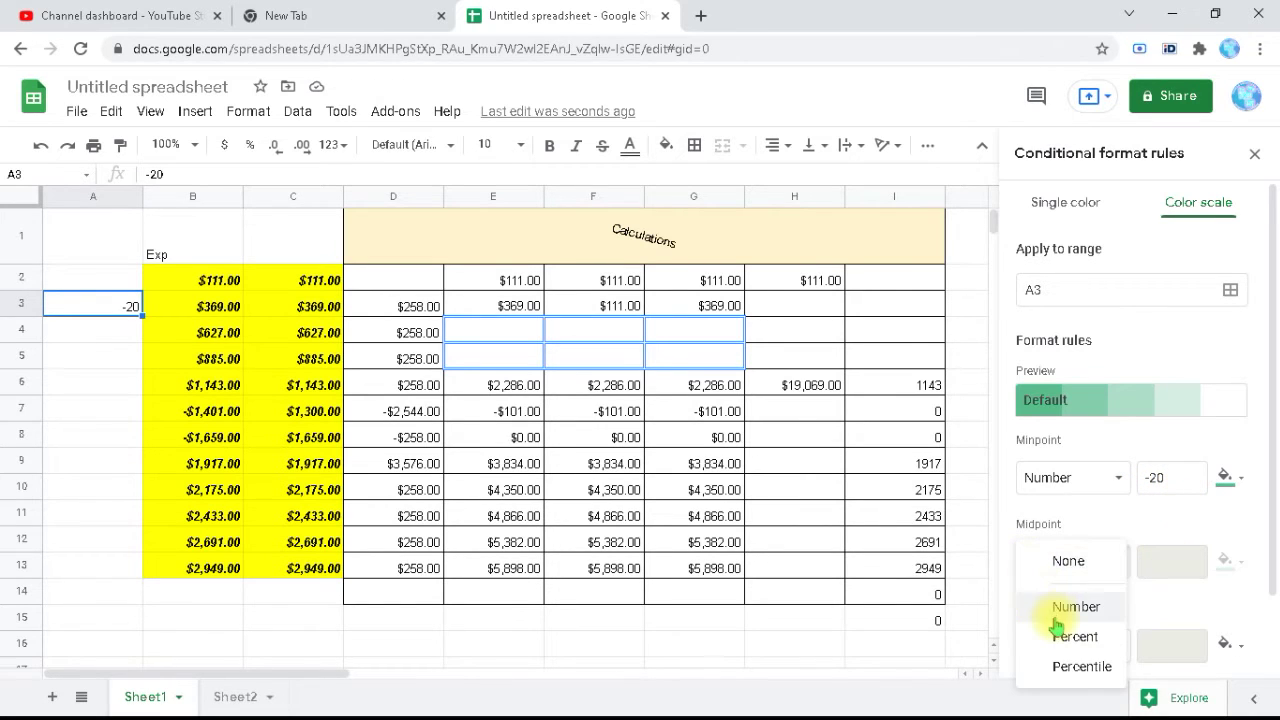
left_click(1055, 607)
left_click(1158, 562)
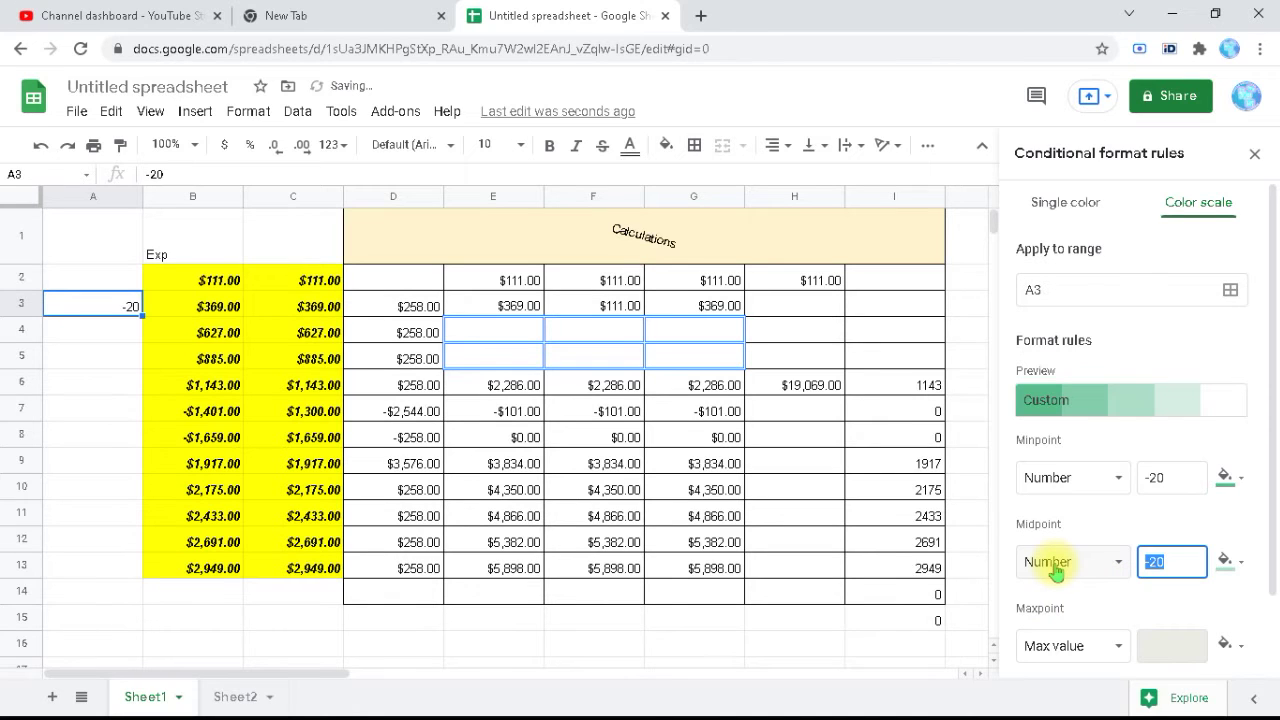
type("0")
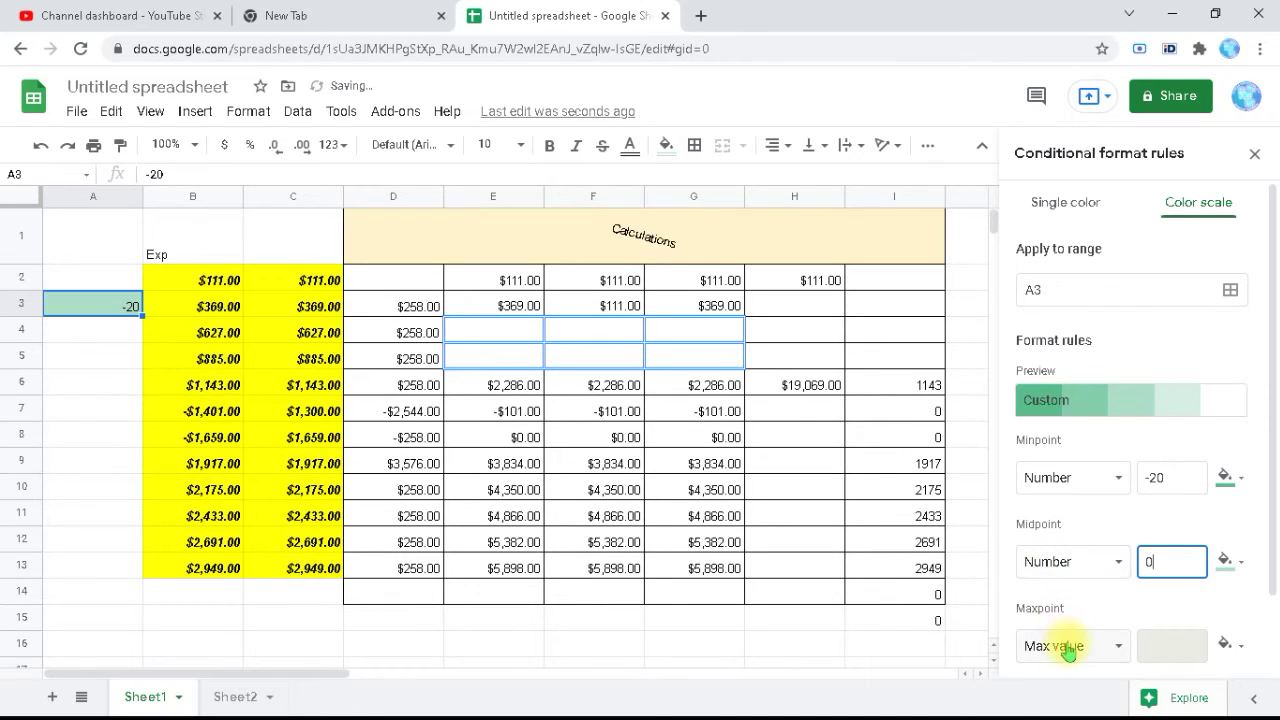
left_click(1068, 646)
left_click(1076, 673)
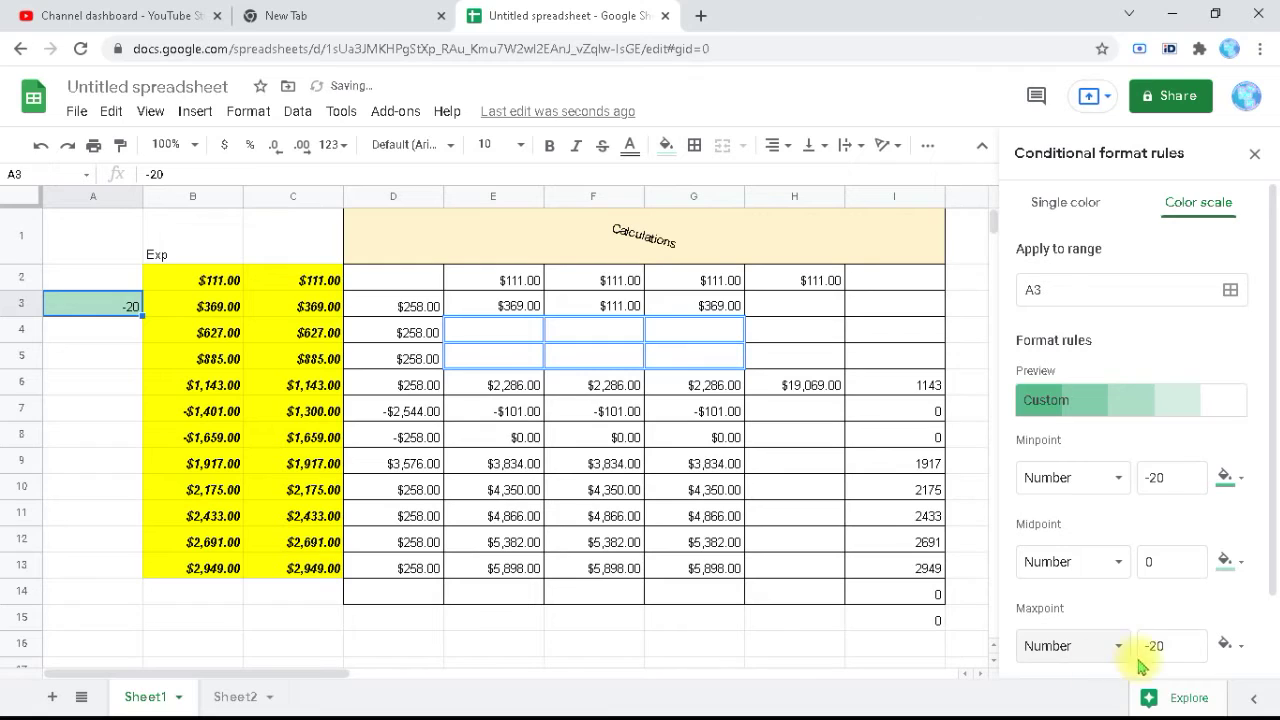
left_click(1160, 646)
type("20")
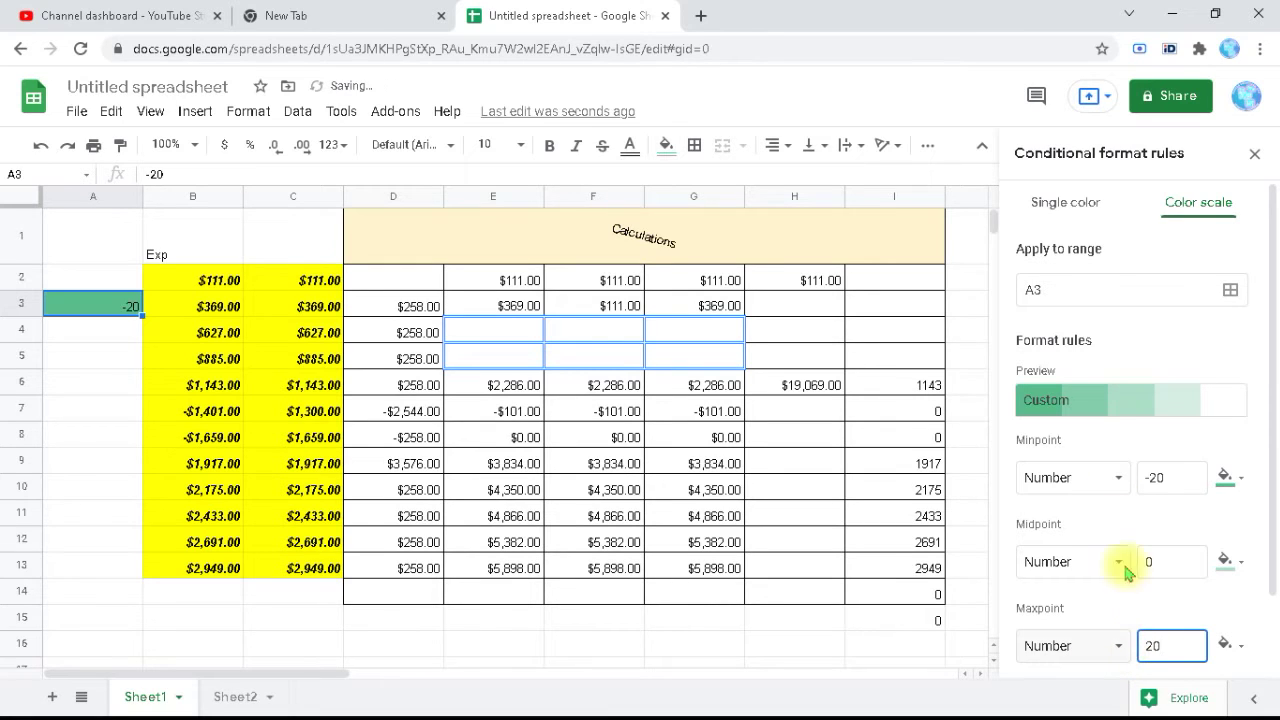
Step: Apply the red to white to green preset to the A3 color scale and save the rule
left_click(1049, 405)
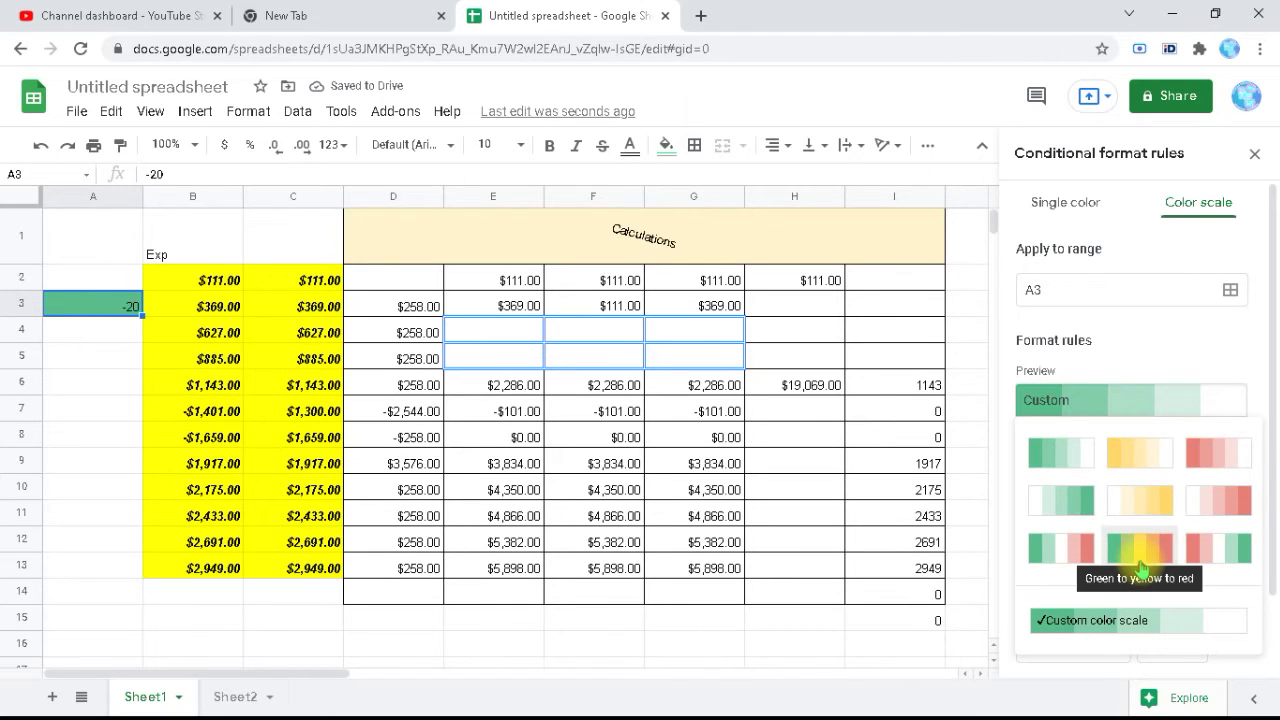
left_click(1214, 556)
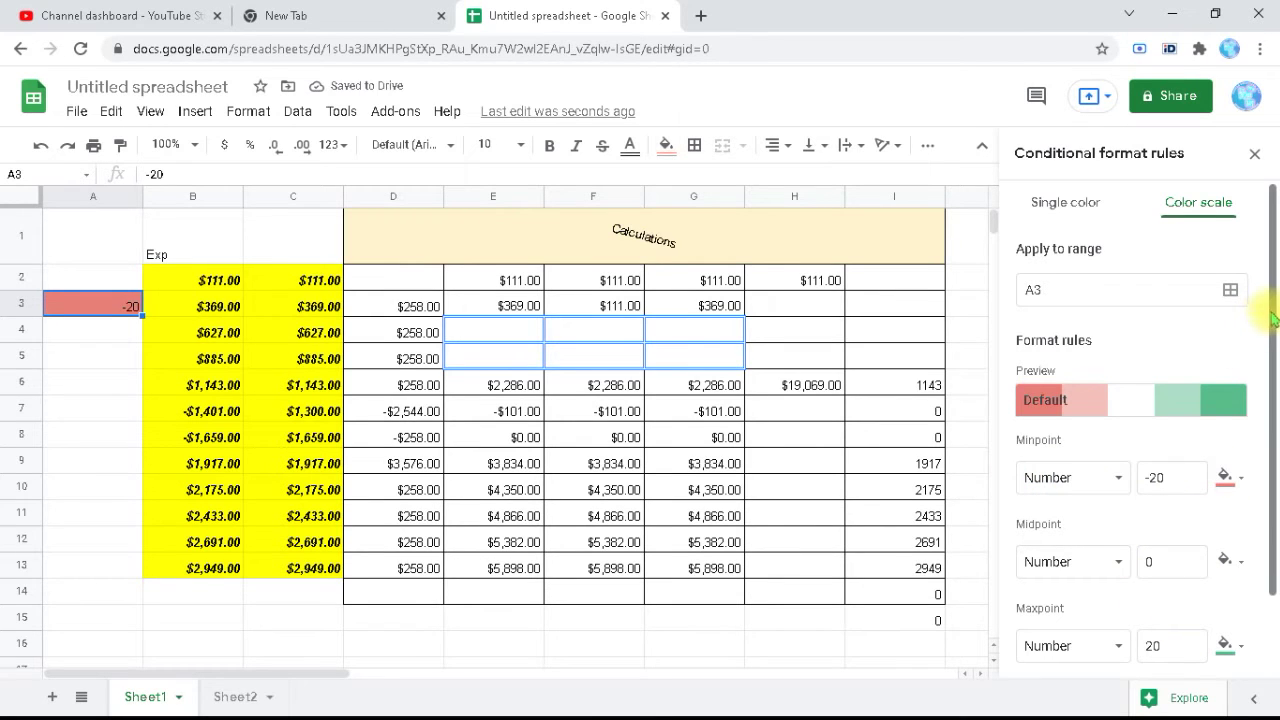
left_click_drag(1272, 318, 1268, 434)
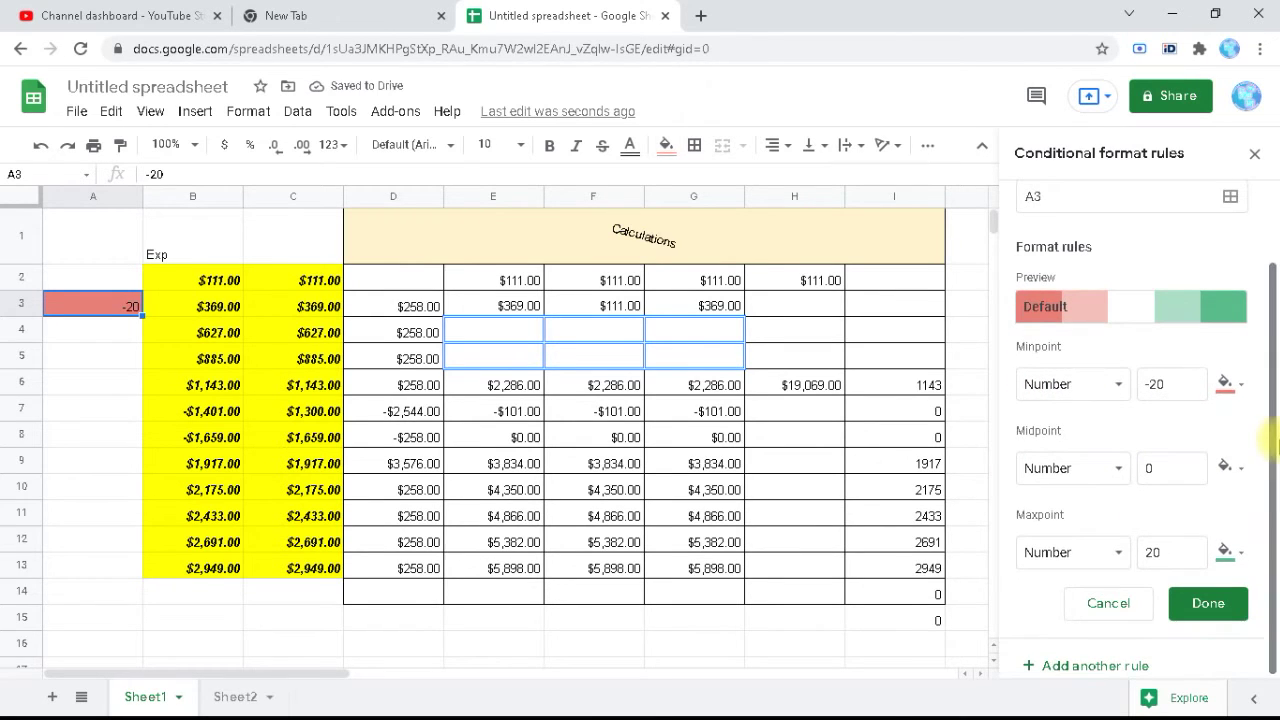
left_click(1208, 604)
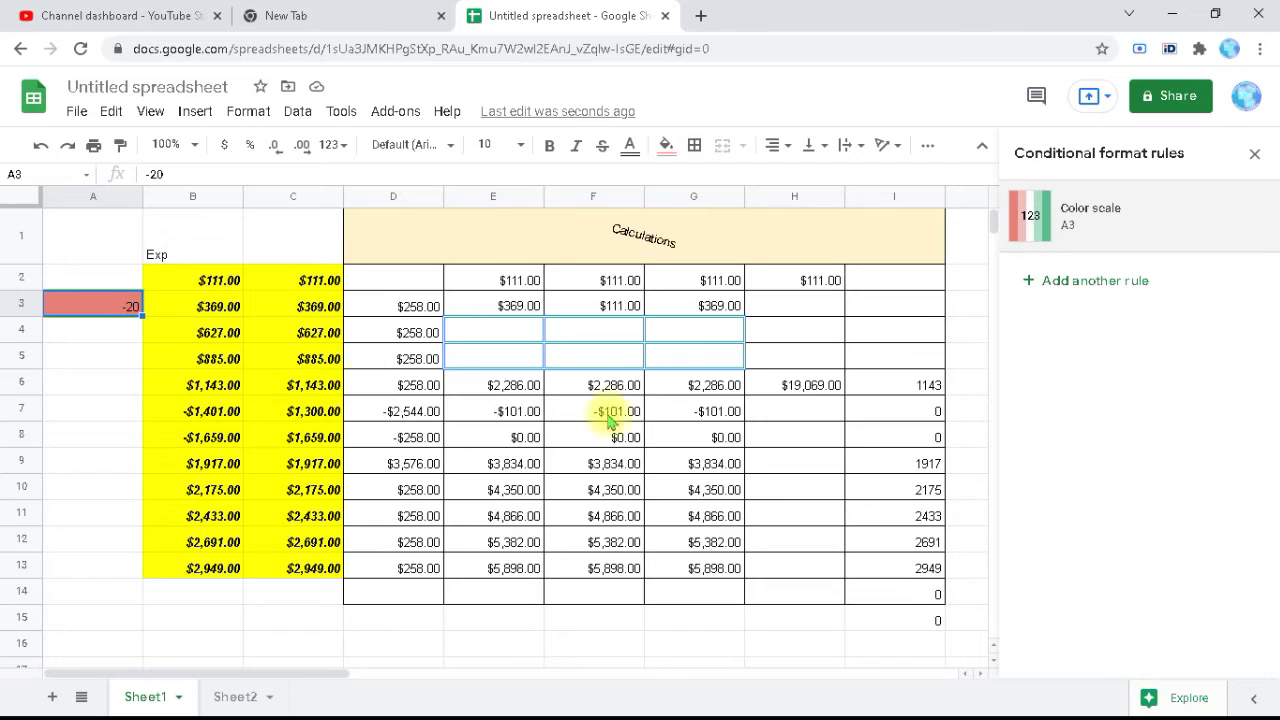
Step: Test the color scale by entering 0 in cell A3 and replacing it with 50
left_click(78, 308)
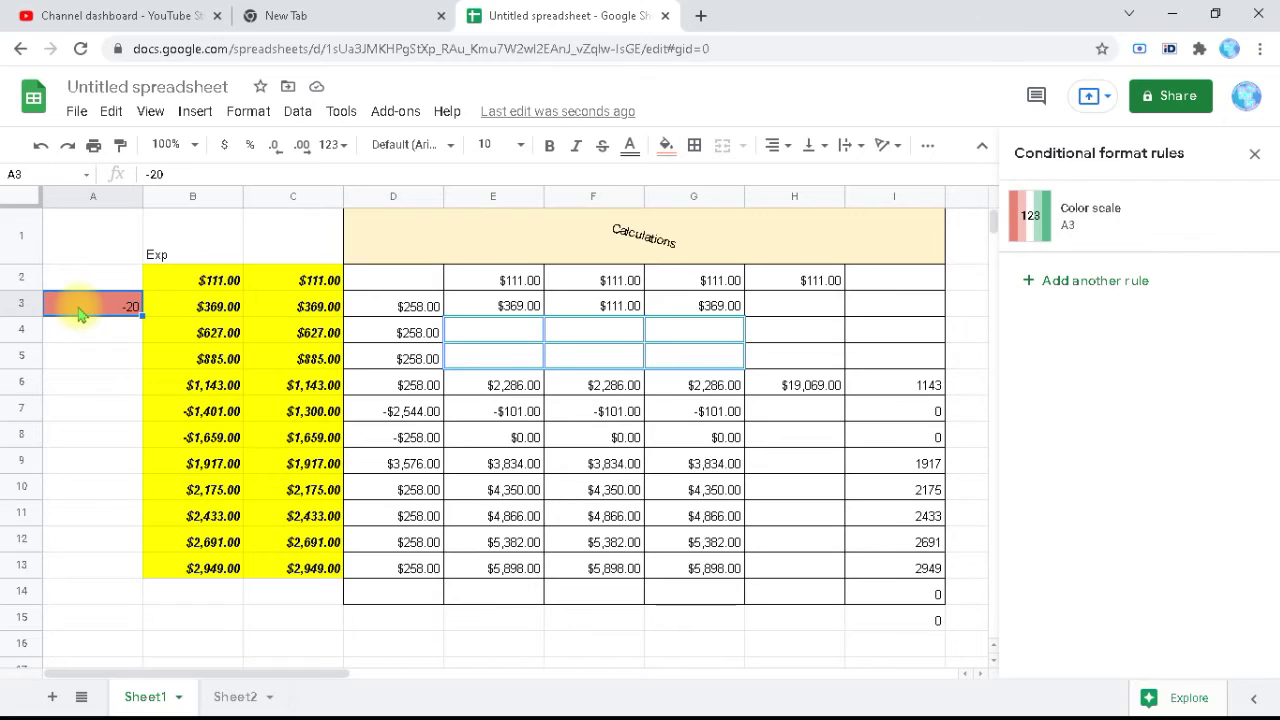
type("0")
key("Return")
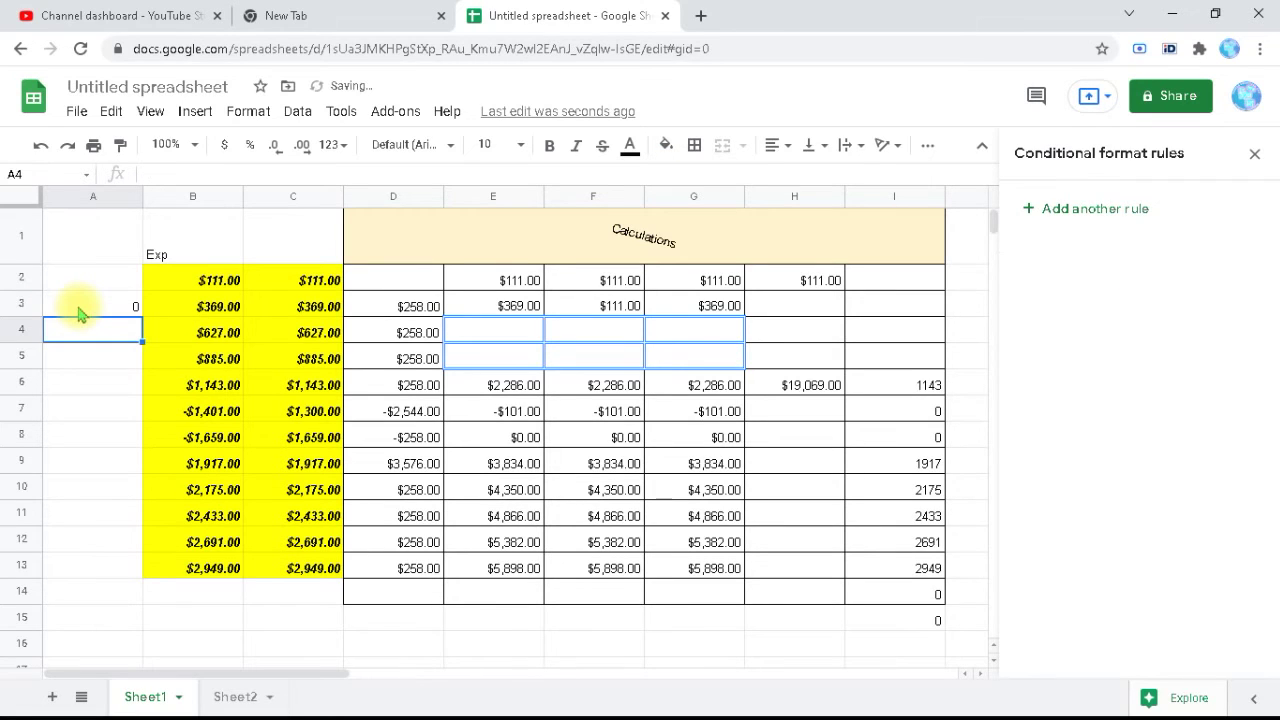
left_click(80, 308)
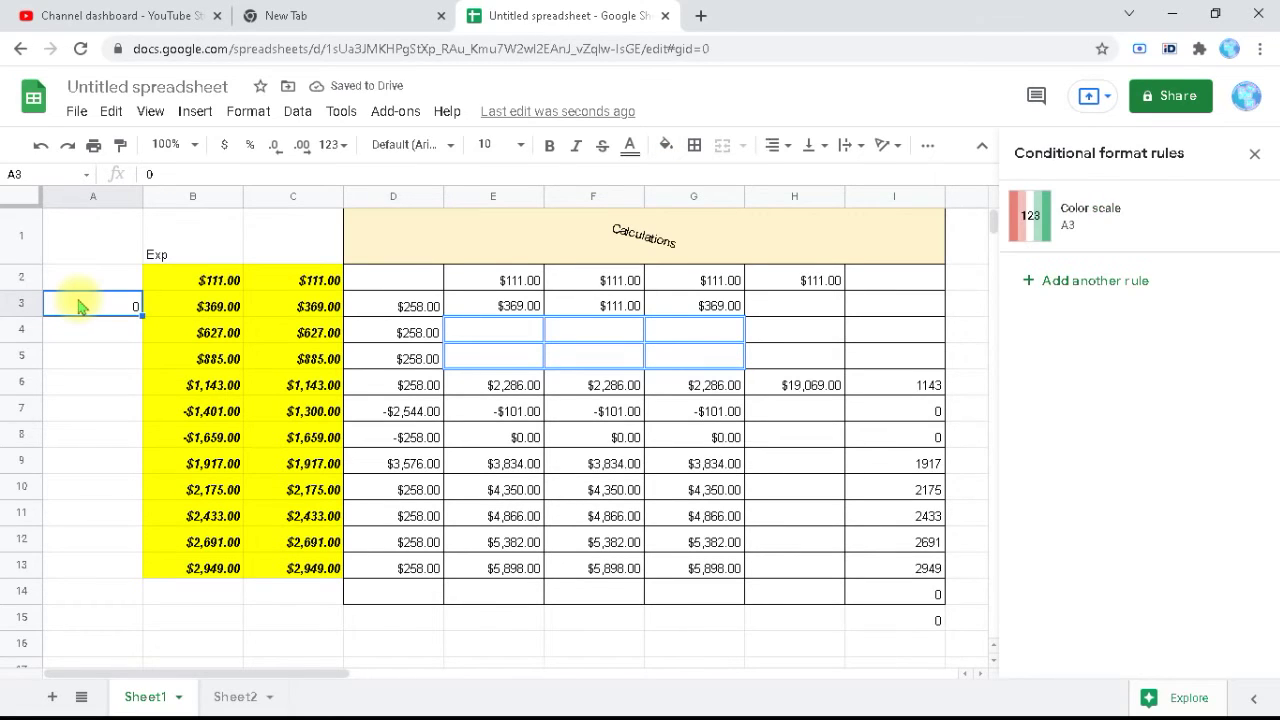
type("50")
key("Return")
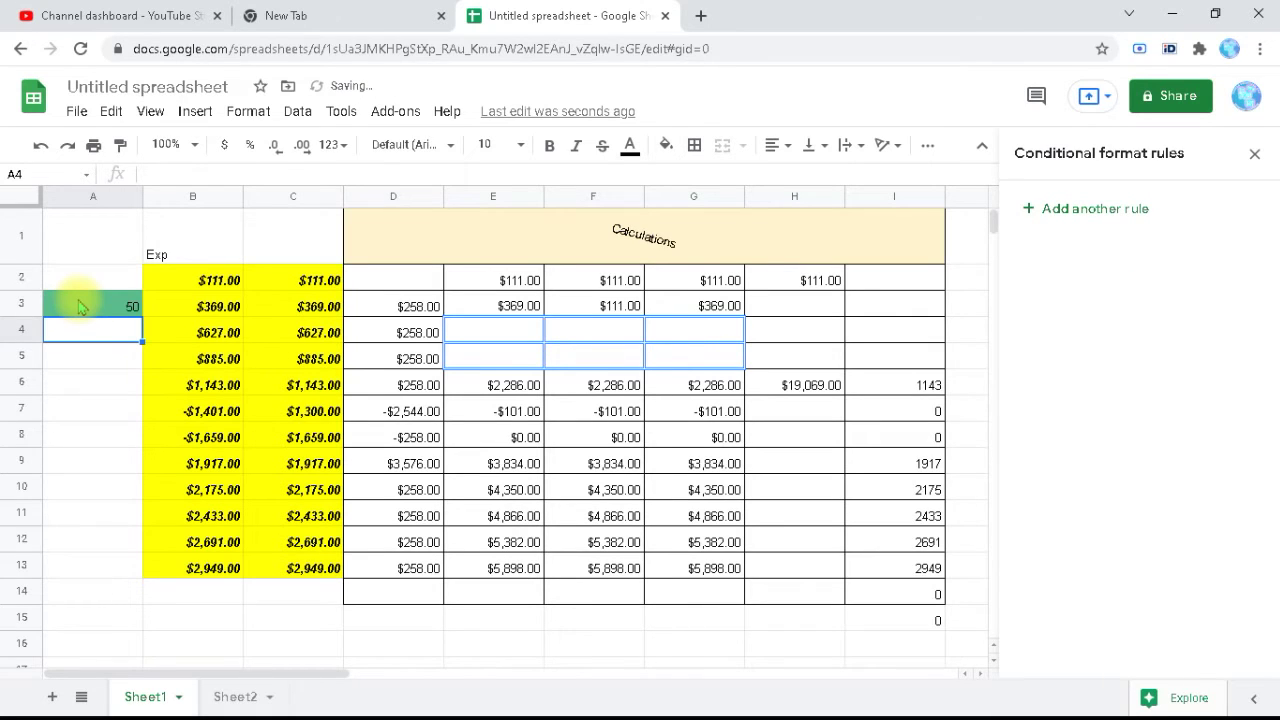
Step: Replace the value in cell A3 with -100 to test the color scale below its minpoint
double_click(79, 303)
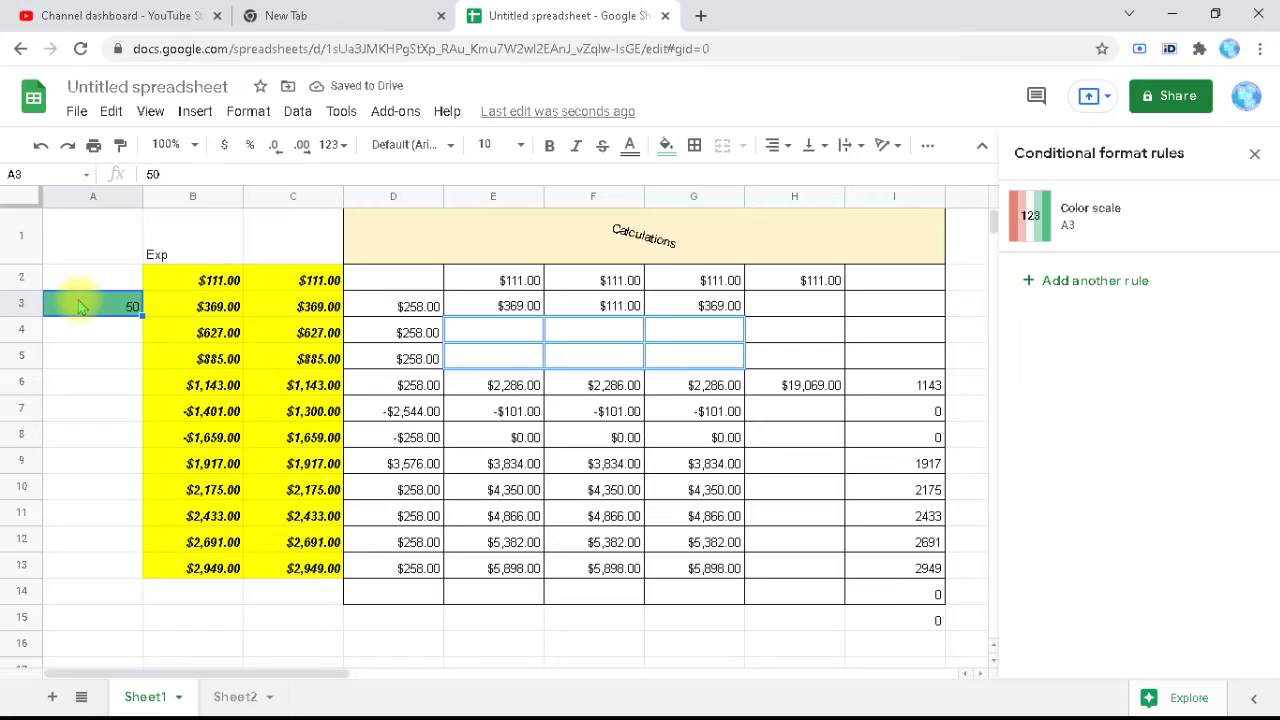
key("BackSpace")
key("BackSpace")
type("-100")
key("Return")
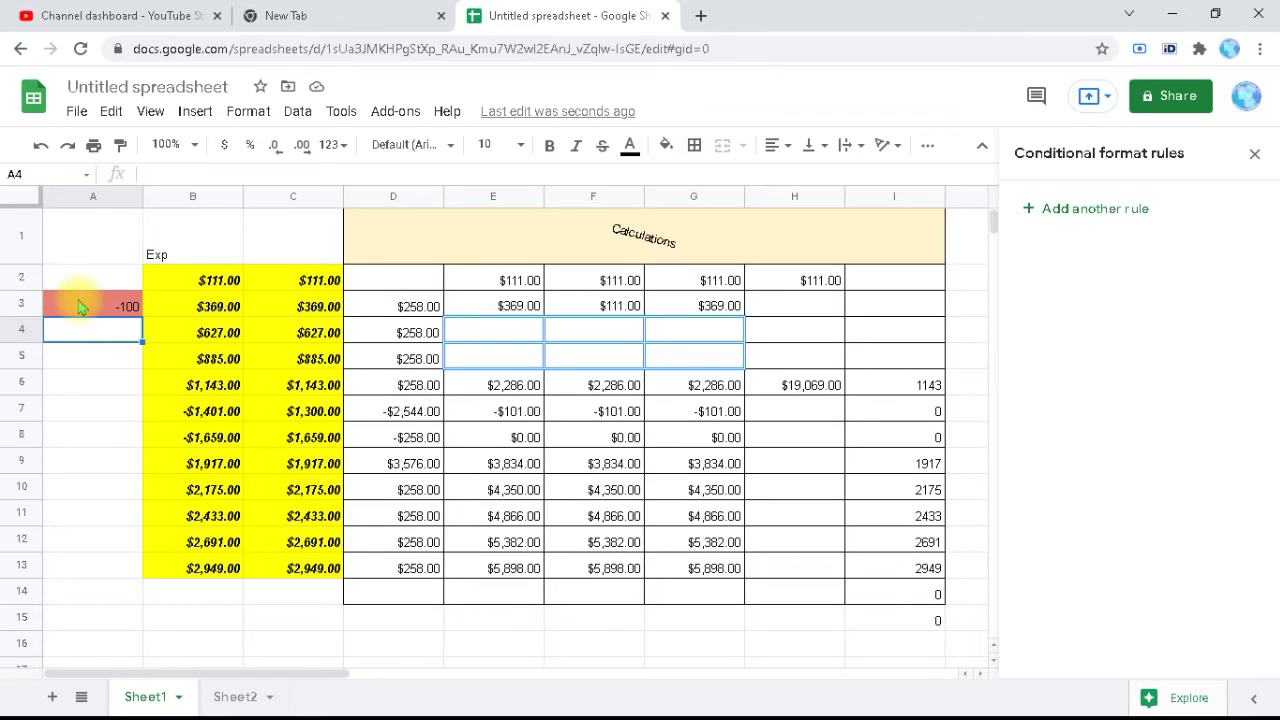
Step: Test the green shades of the color scale by entering 10 in cell A3 and replacing it with 5
left_click(82, 306)
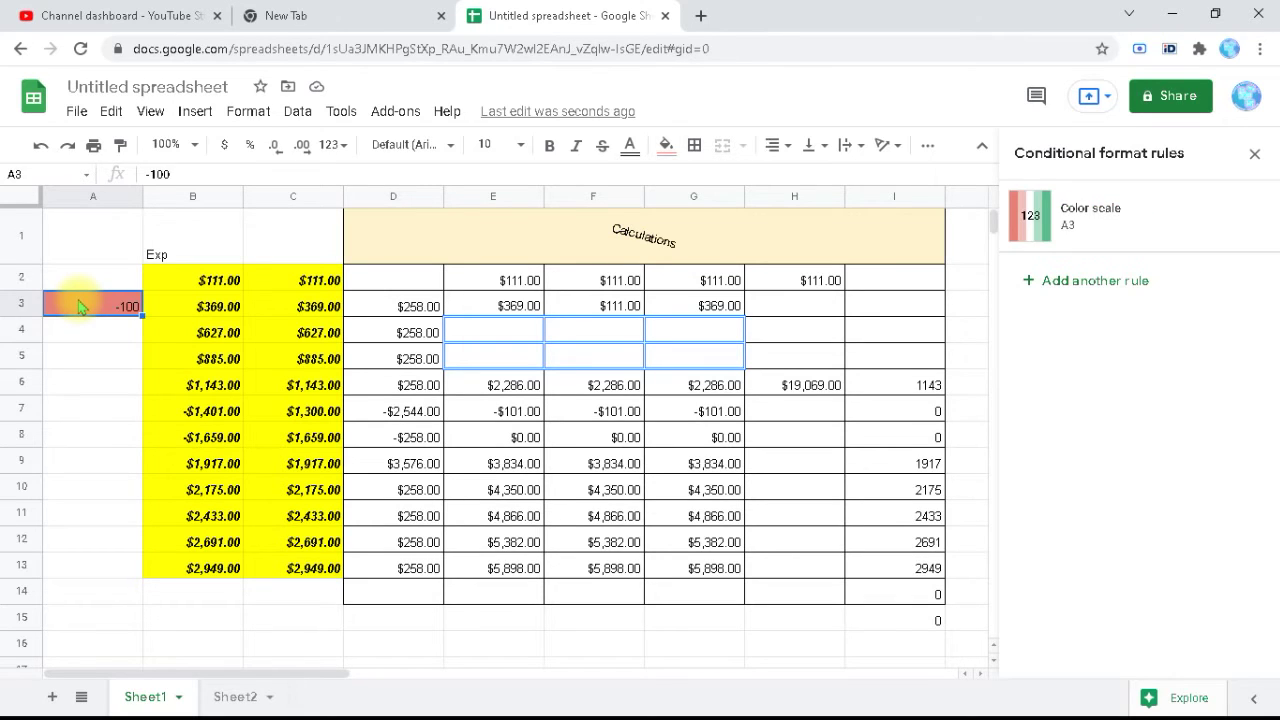
type("10")
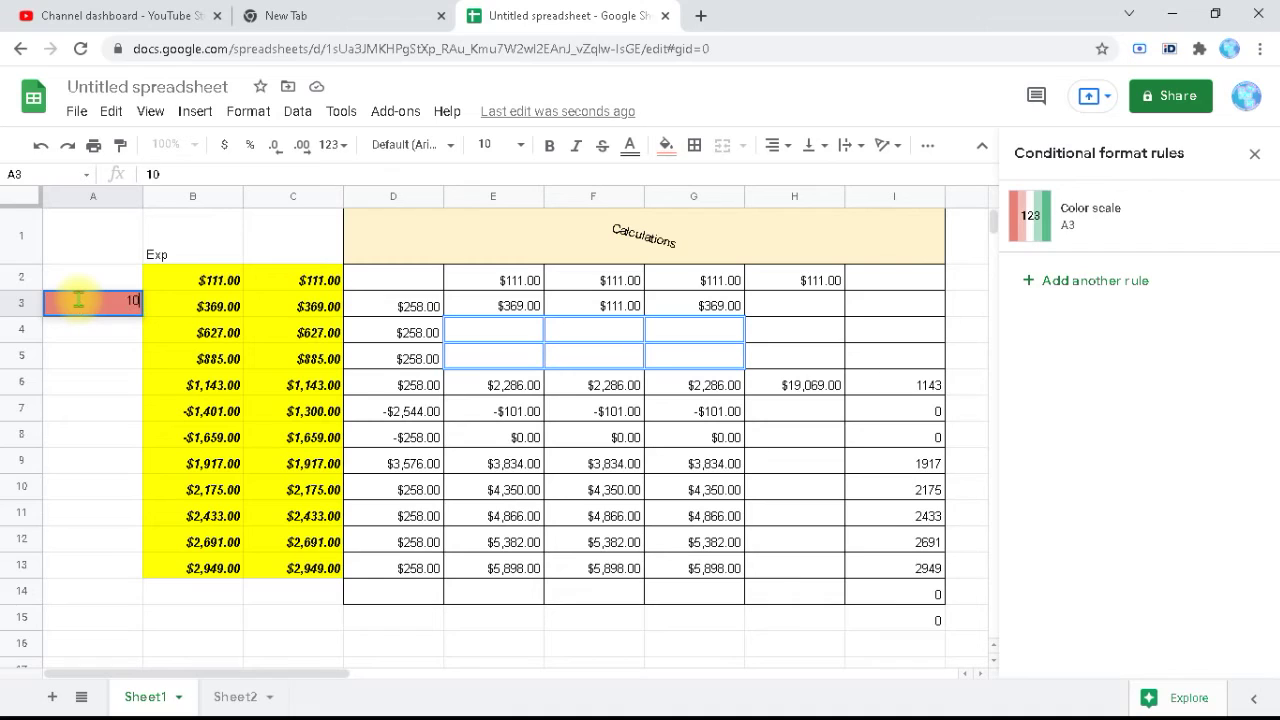
key("Return")
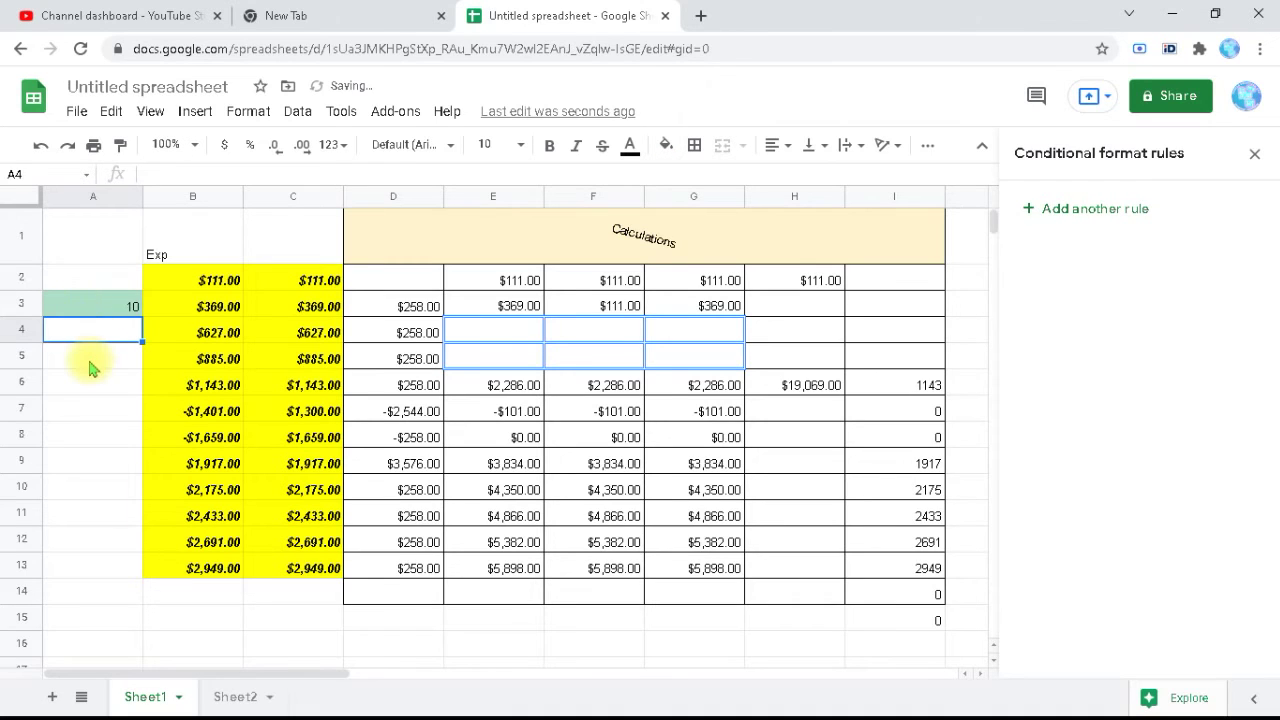
left_click(92, 311)
type("5")
key("Return")
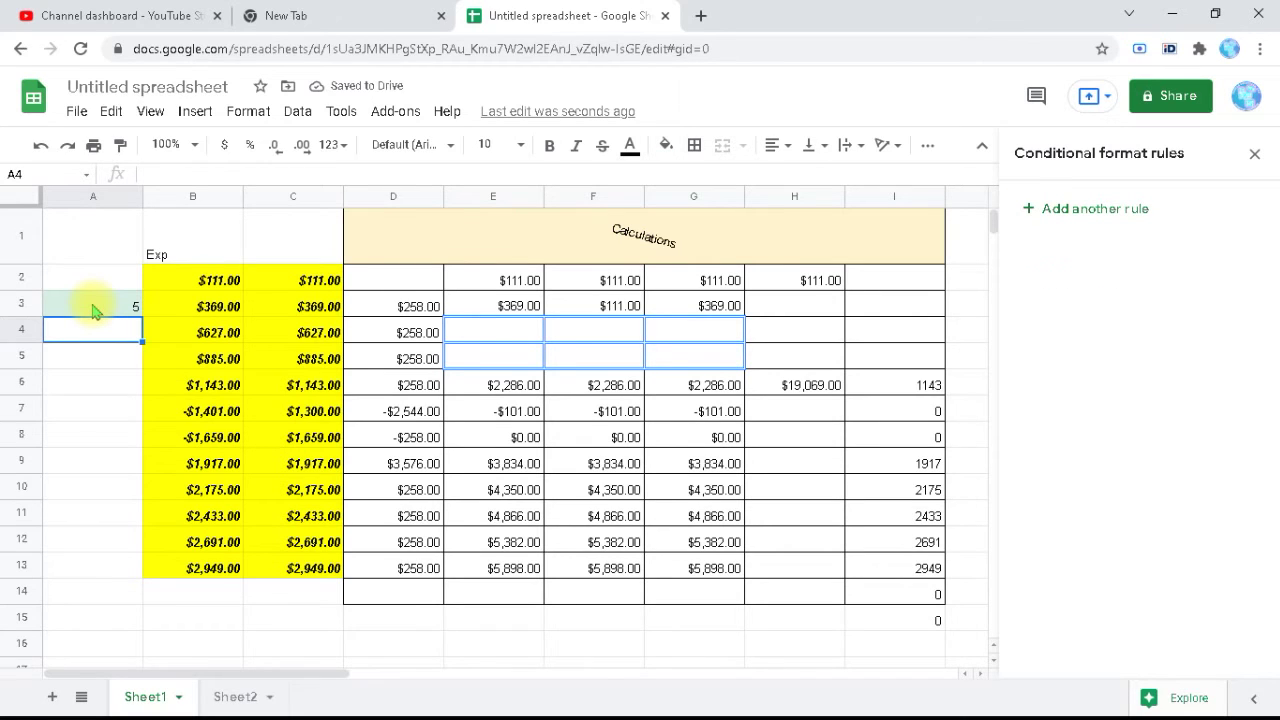
Step: Enter -5 in cell A3 to test the color scale with a small negative number
left_click(92, 311)
type("-5")
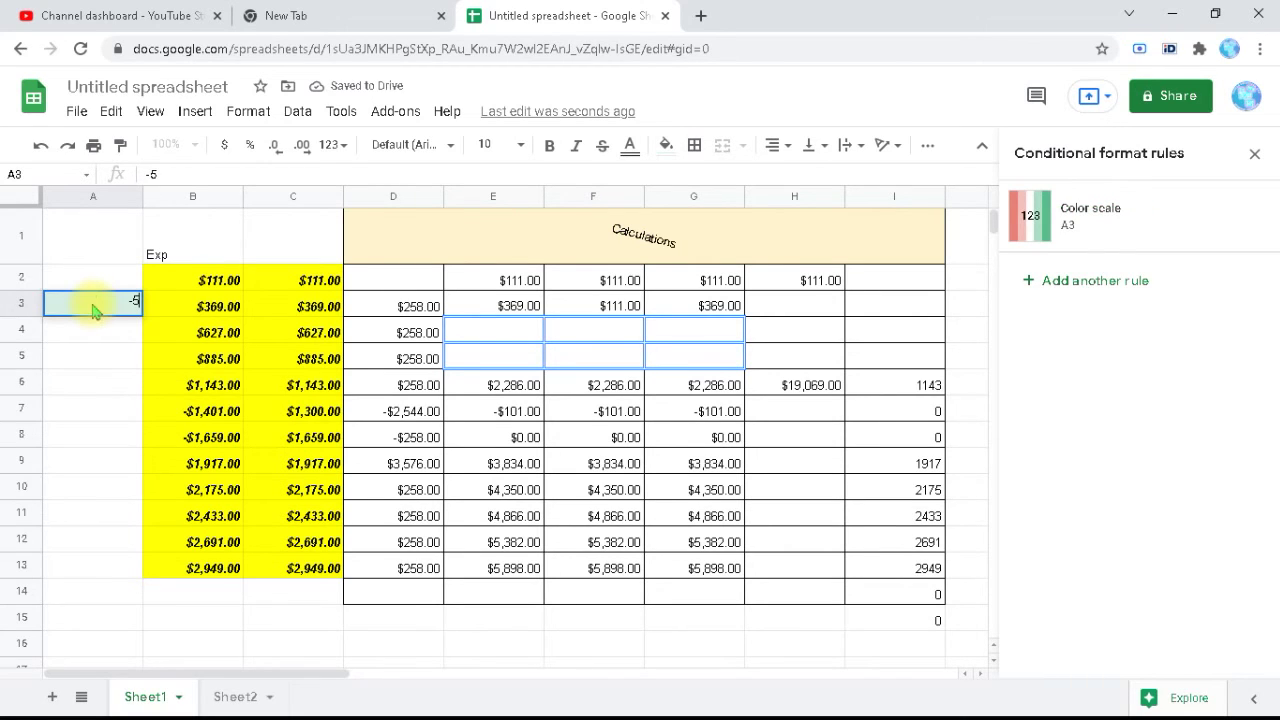
key("Return")
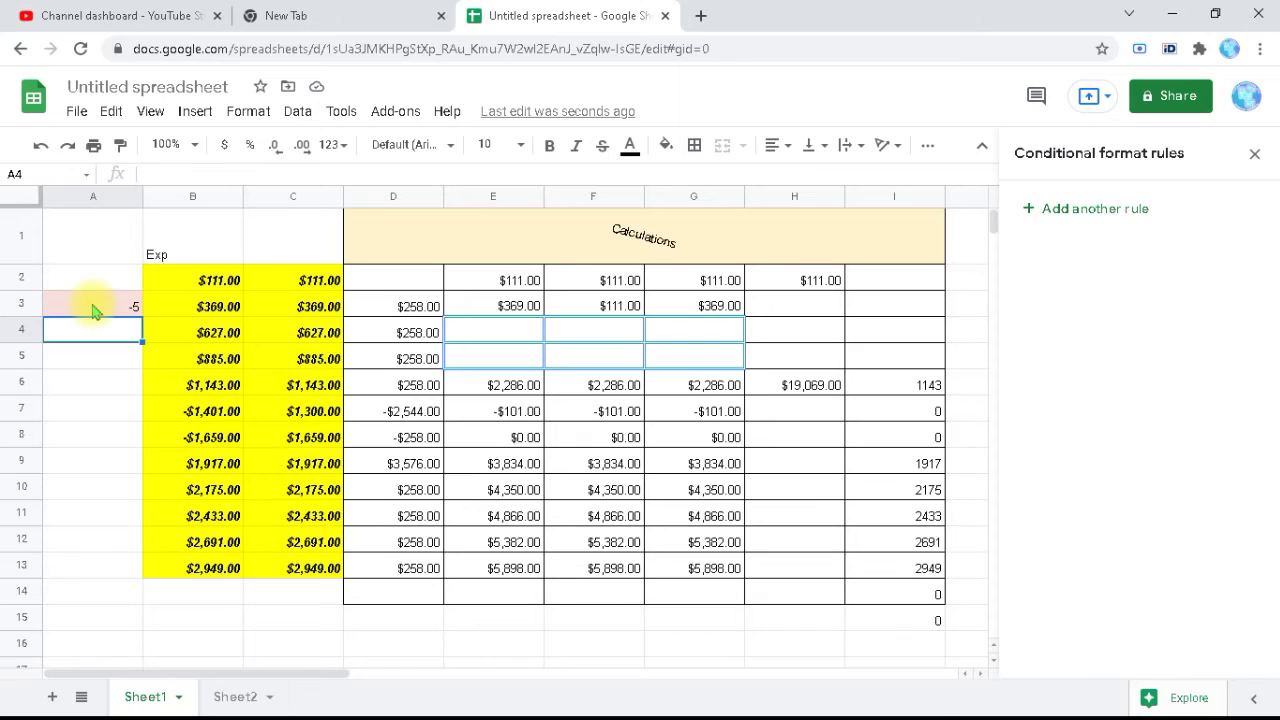
Step: Select the entire sheet and close the conditional format rules
left_click(15, 202)
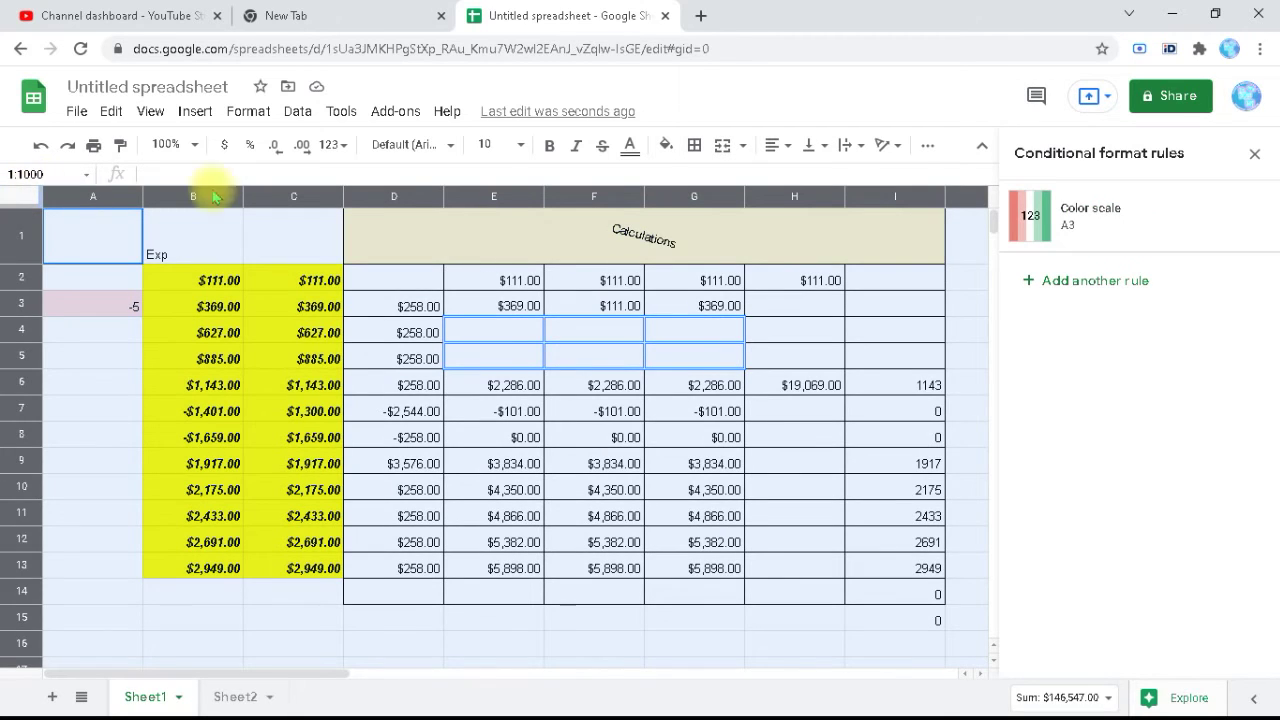
left_click(1256, 153)
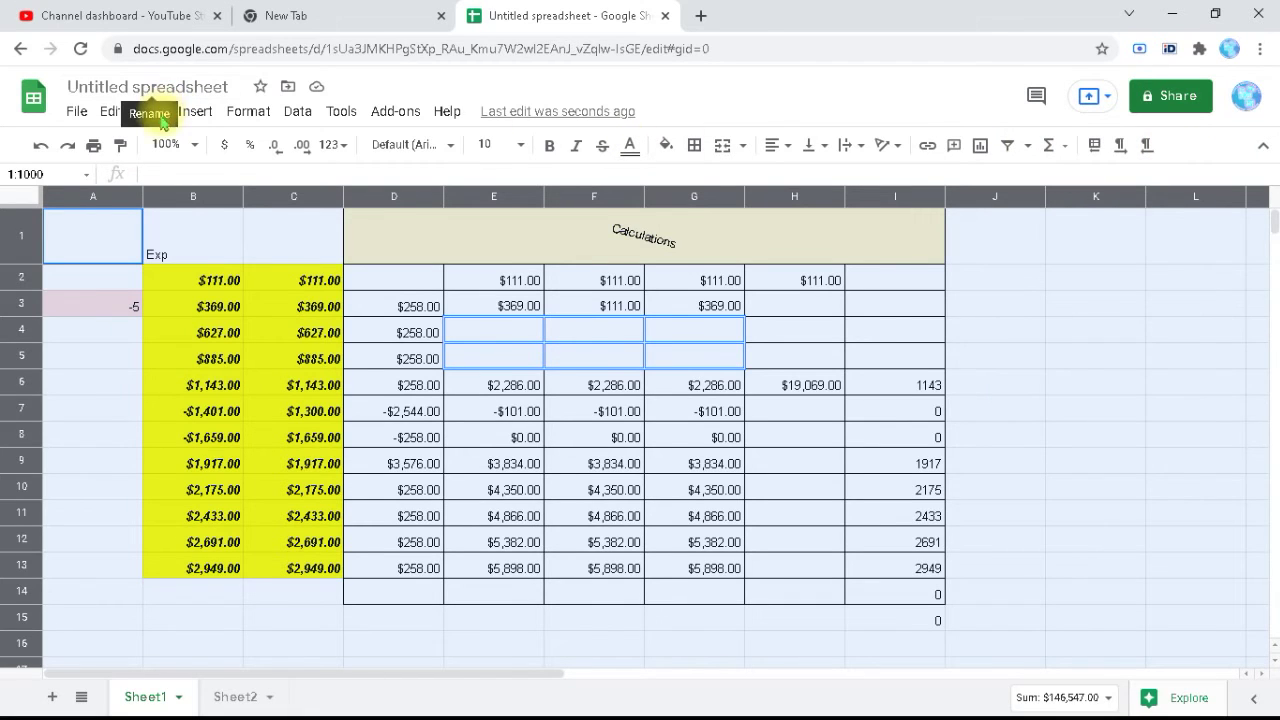
Step: Add another single-color conditional format rule applied to the whole sheet, range A1:AB1000
left_click(236, 114)
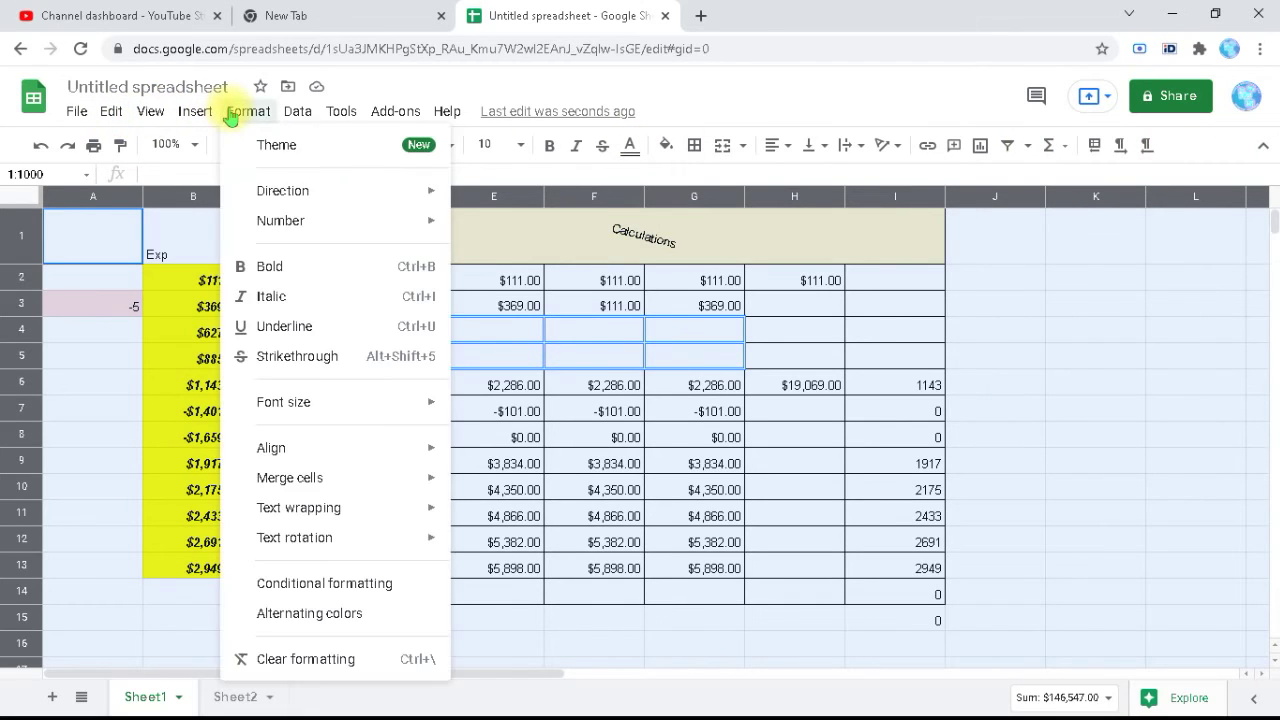
left_click(324, 583)
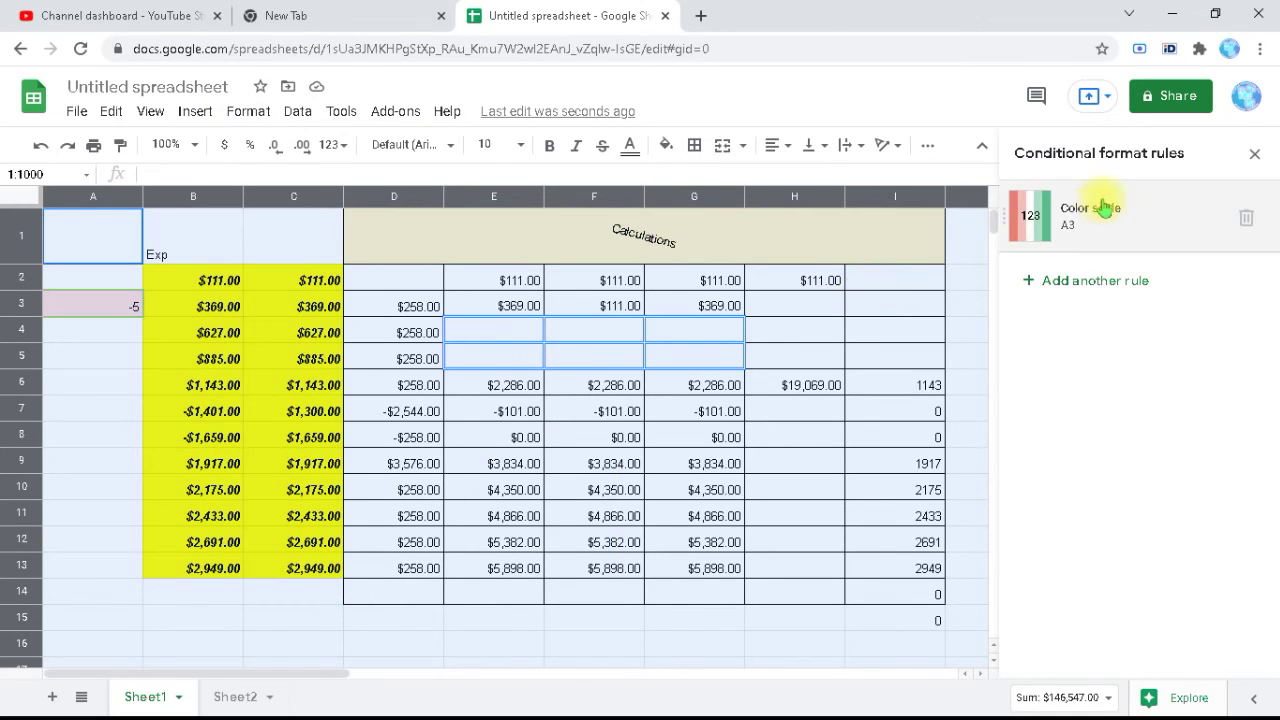
left_click(1088, 283)
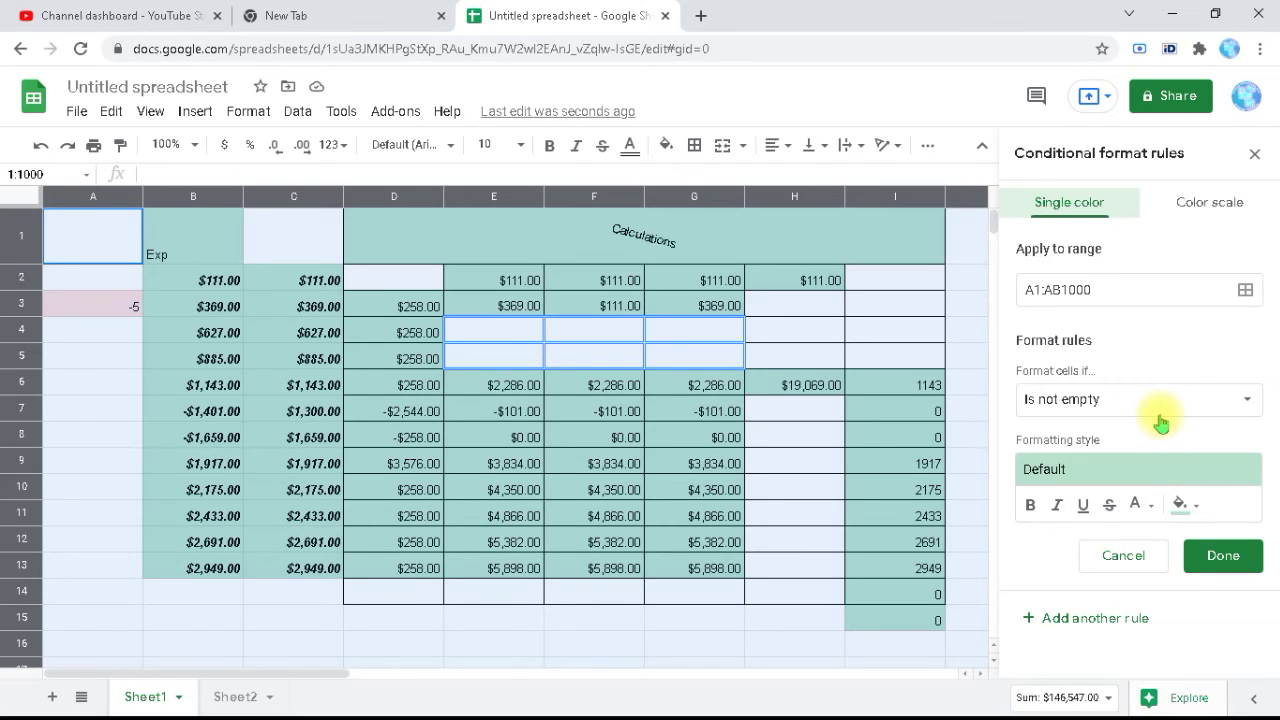
Step: Set the new rule's formatting style to no fill color and red text
left_click(1197, 513)
left_click(1128, 478)
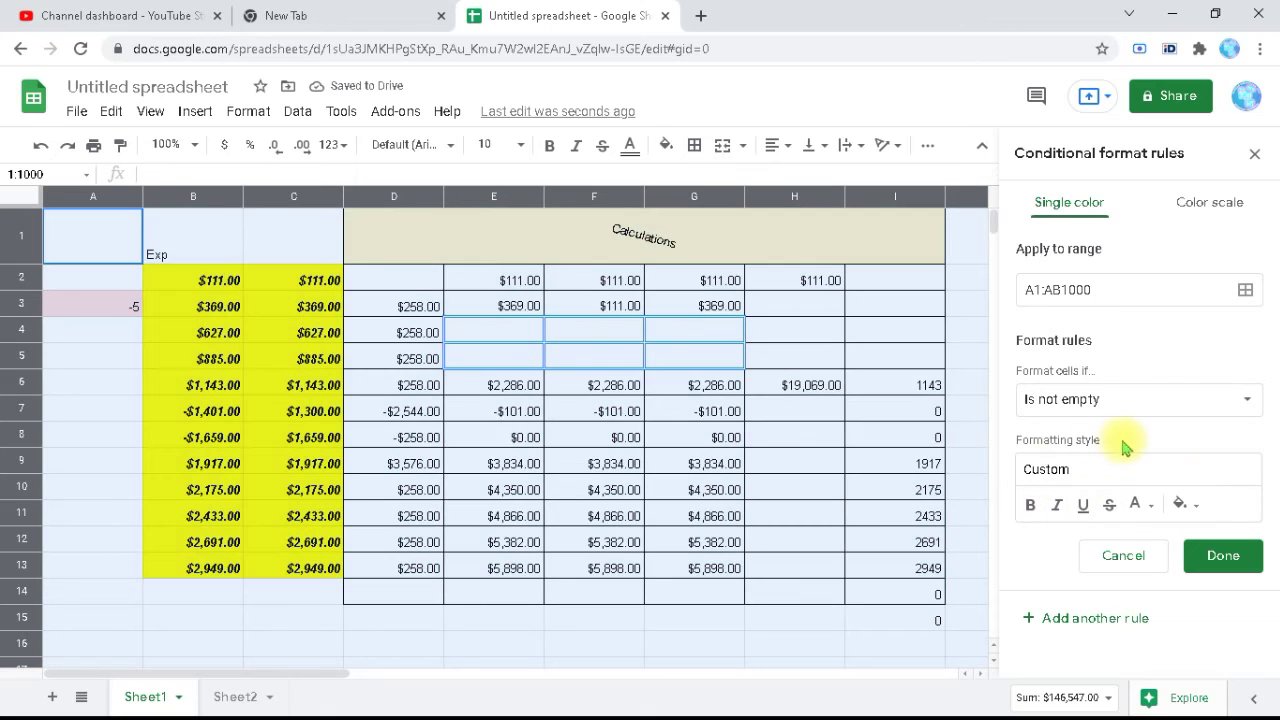
left_click(1137, 505)
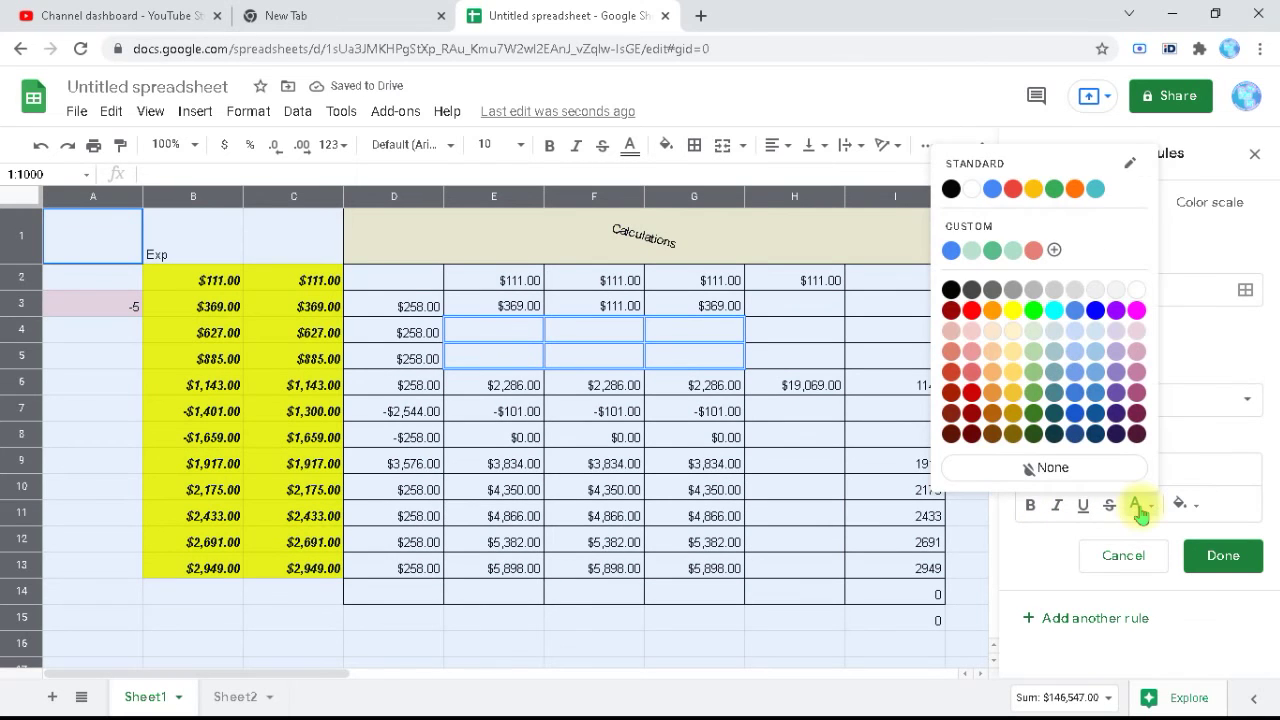
left_click(972, 311)
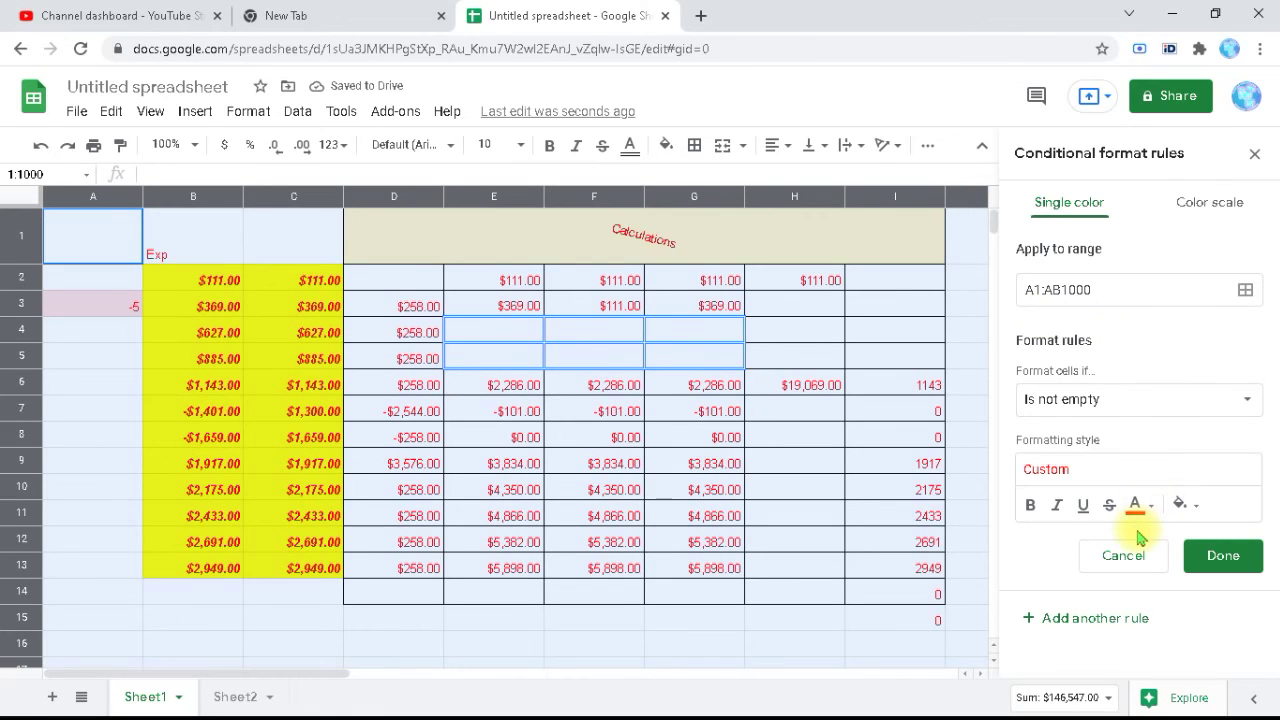
Step: Set the rule's condition to Less than 0, save the rule and deselect the sheet
left_click(1108, 399)
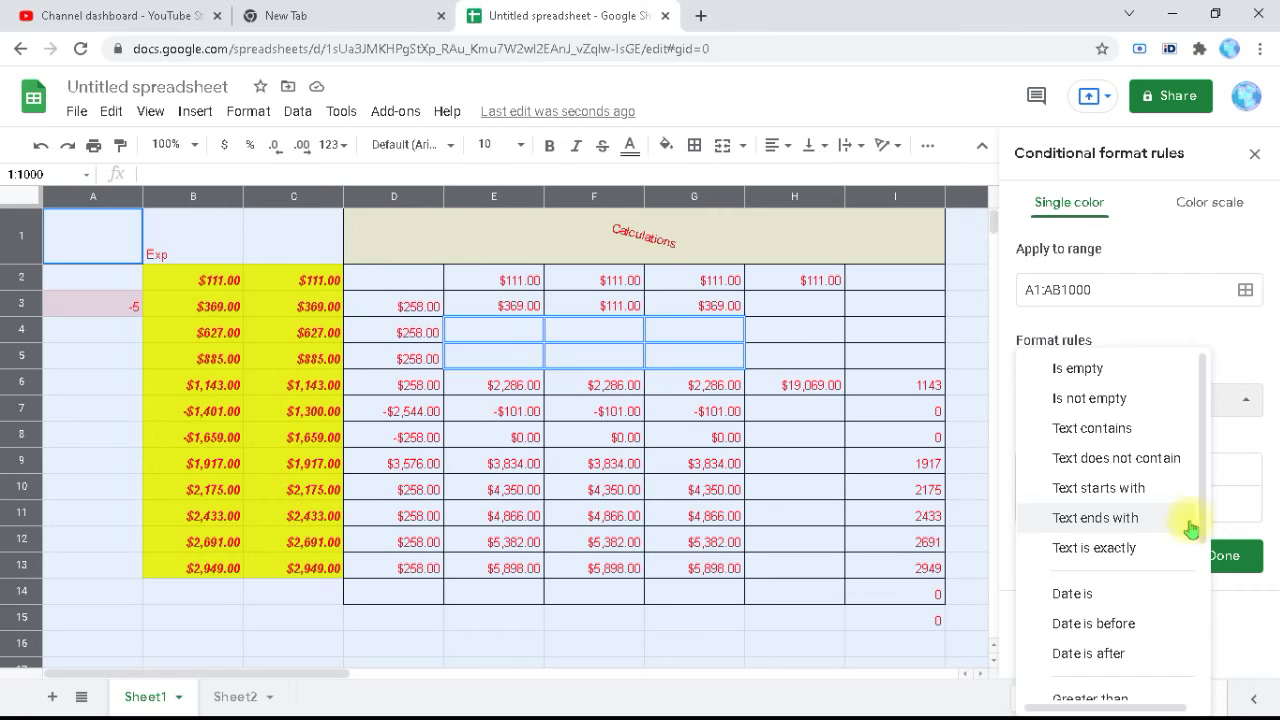
left_click_drag(1206, 515, 1194, 586)
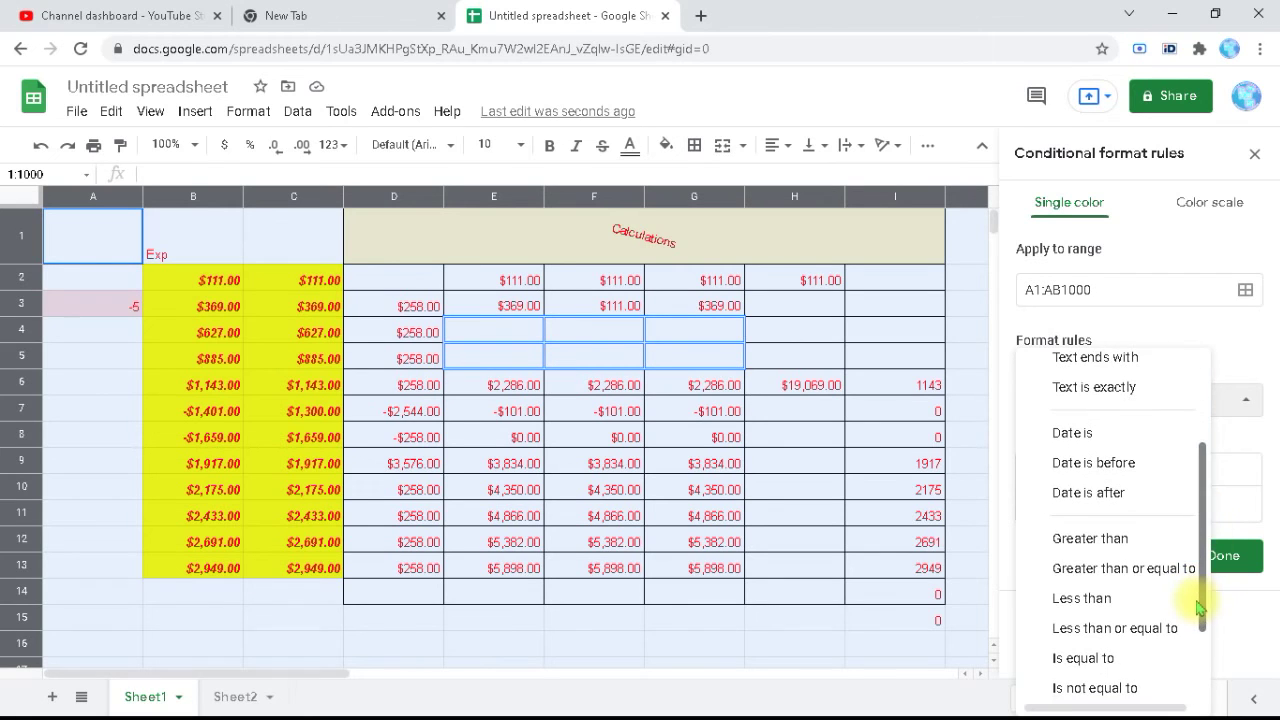
left_click(1113, 600)
left_click(1069, 438)
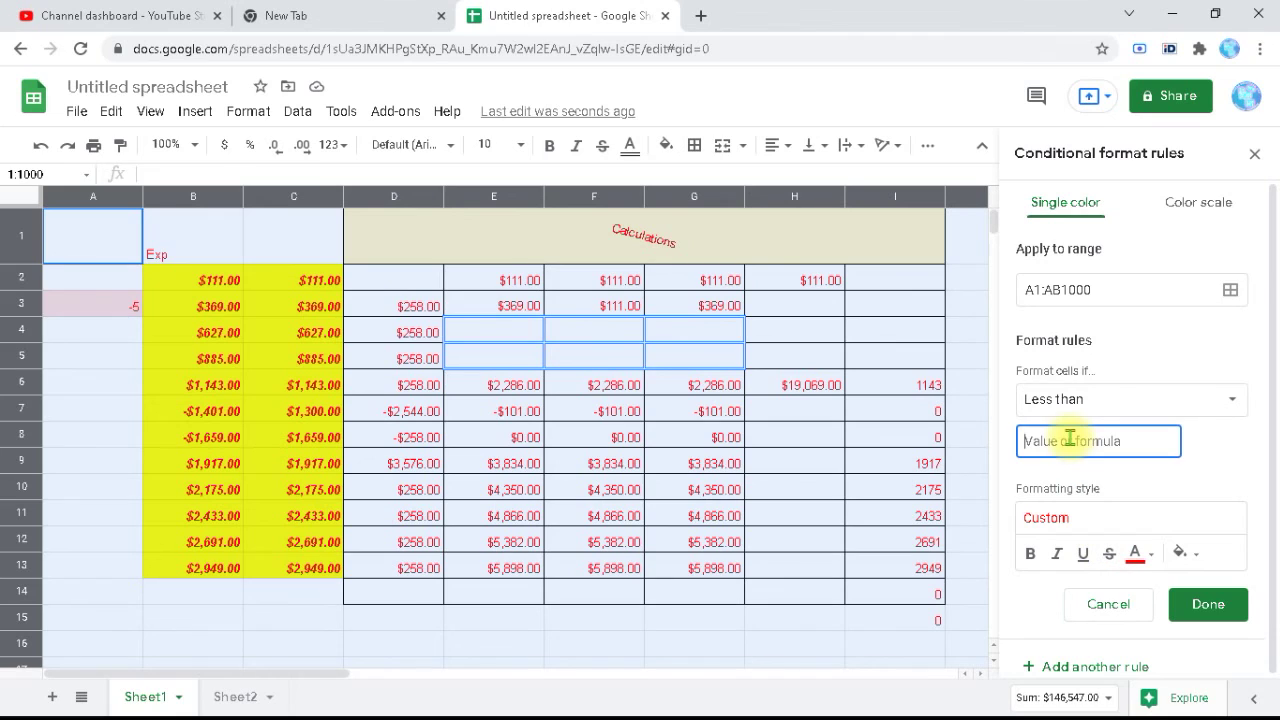
type("0")
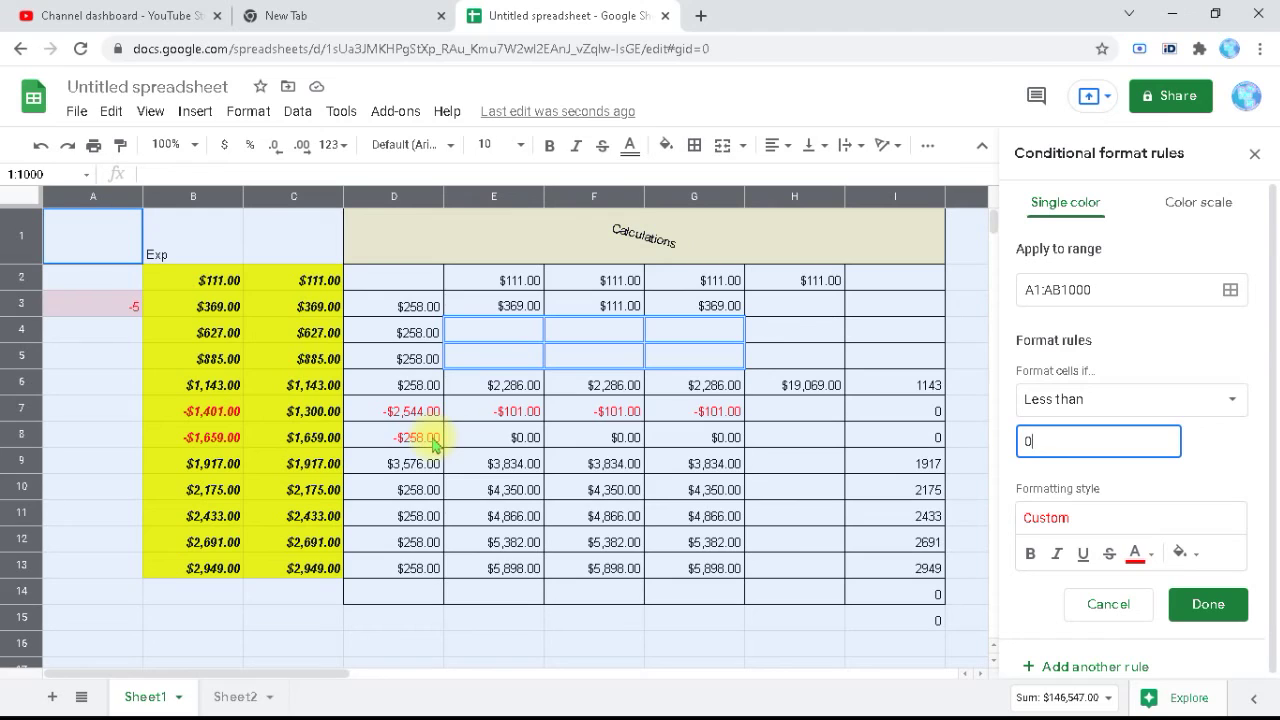
left_click(1210, 610)
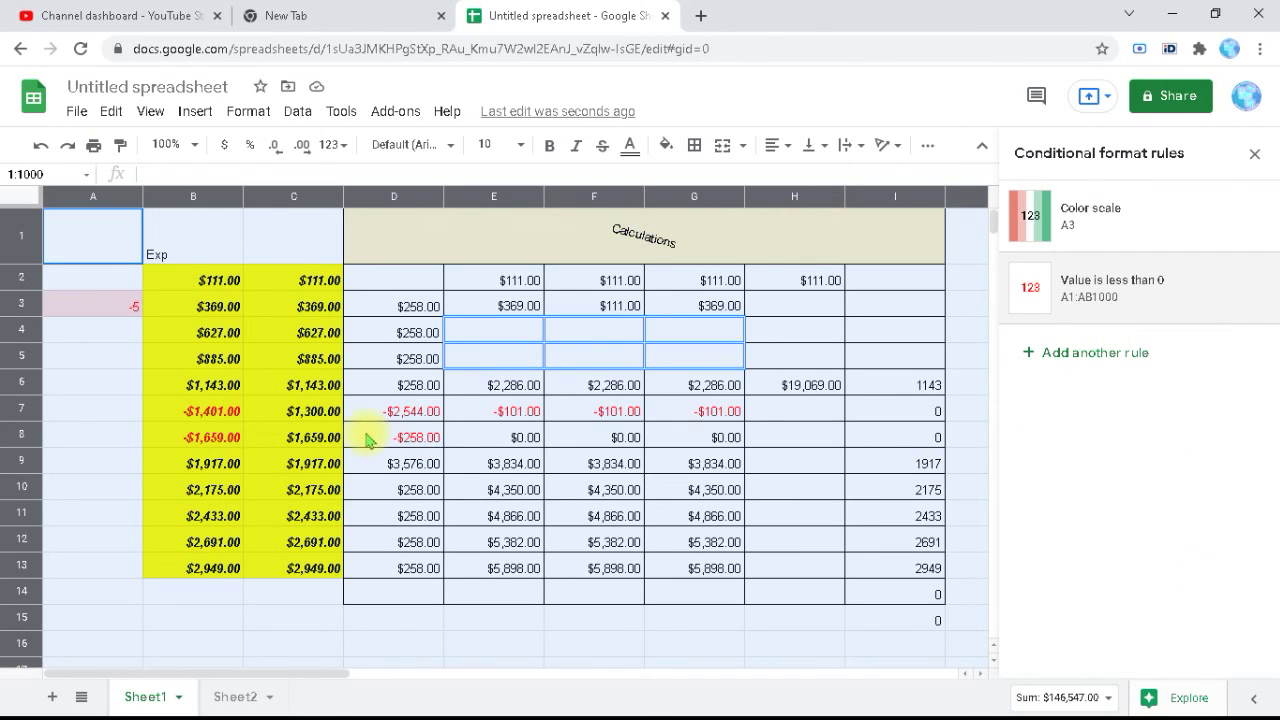
left_click(83, 443)
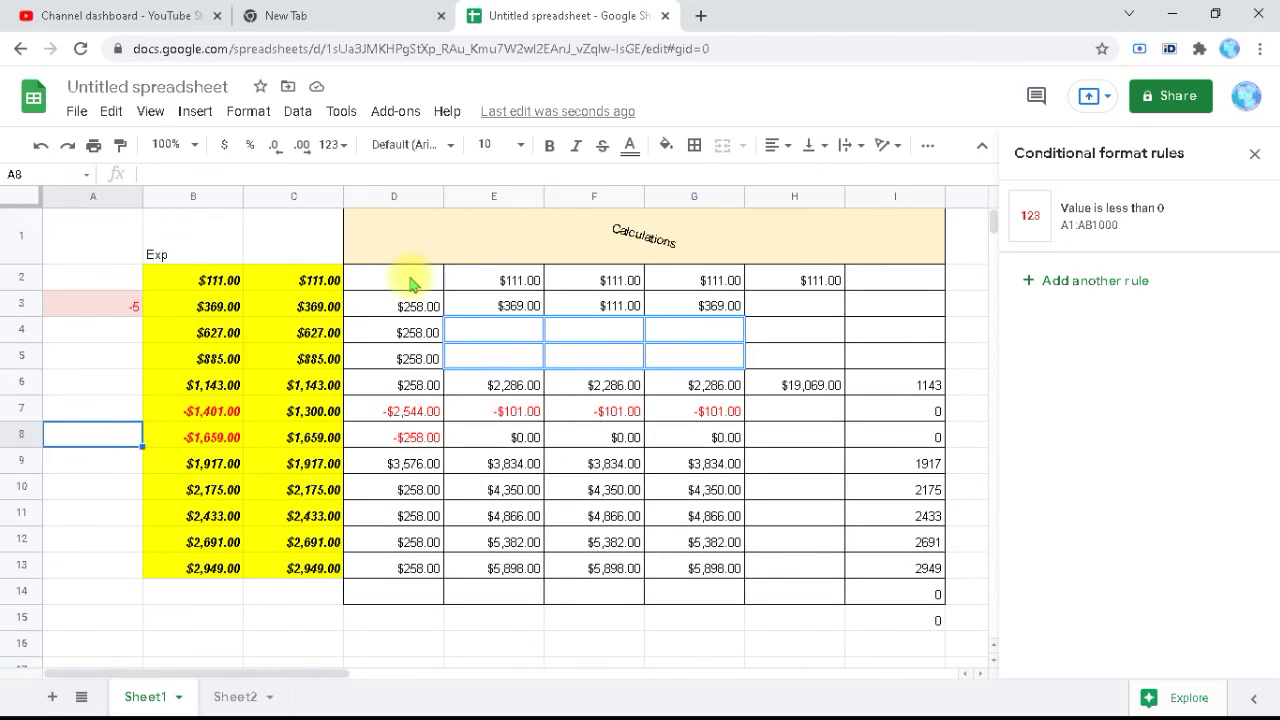
Step: Change the value in cell B4 to -1627 to test the rule with a negative number
double_click(212, 330)
left_click(211, 330)
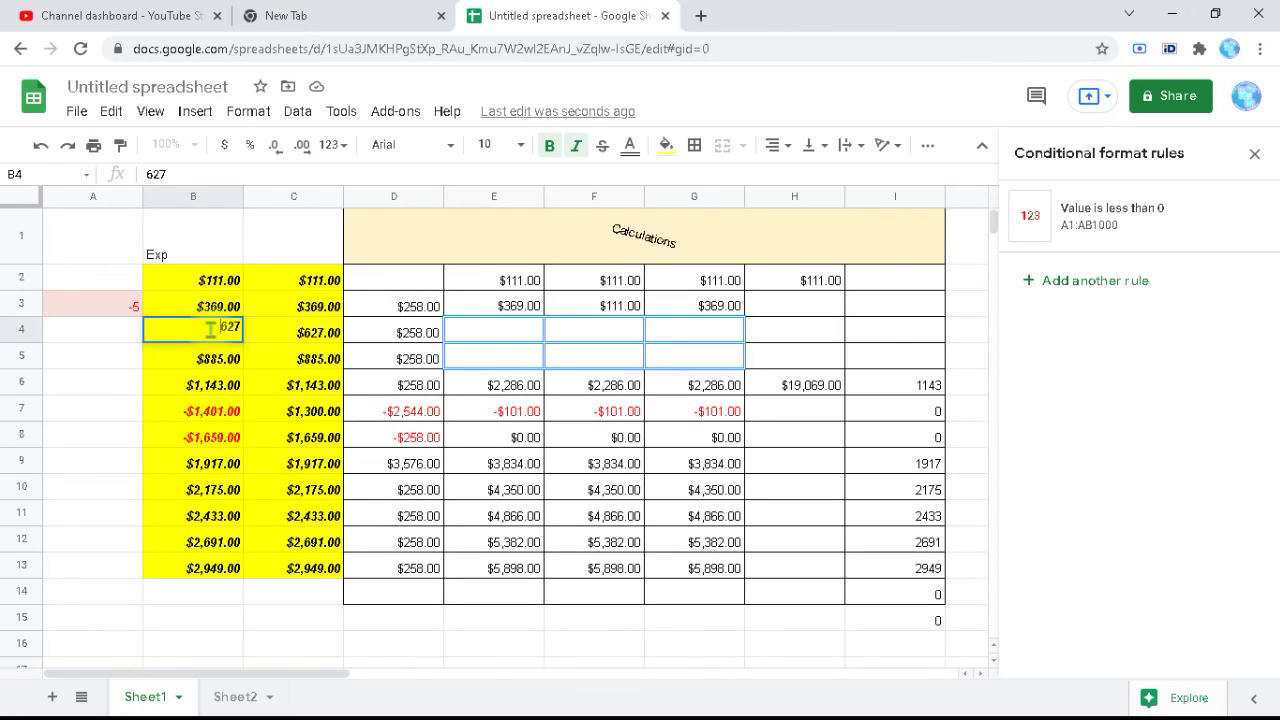
type("-1")
key("Return")
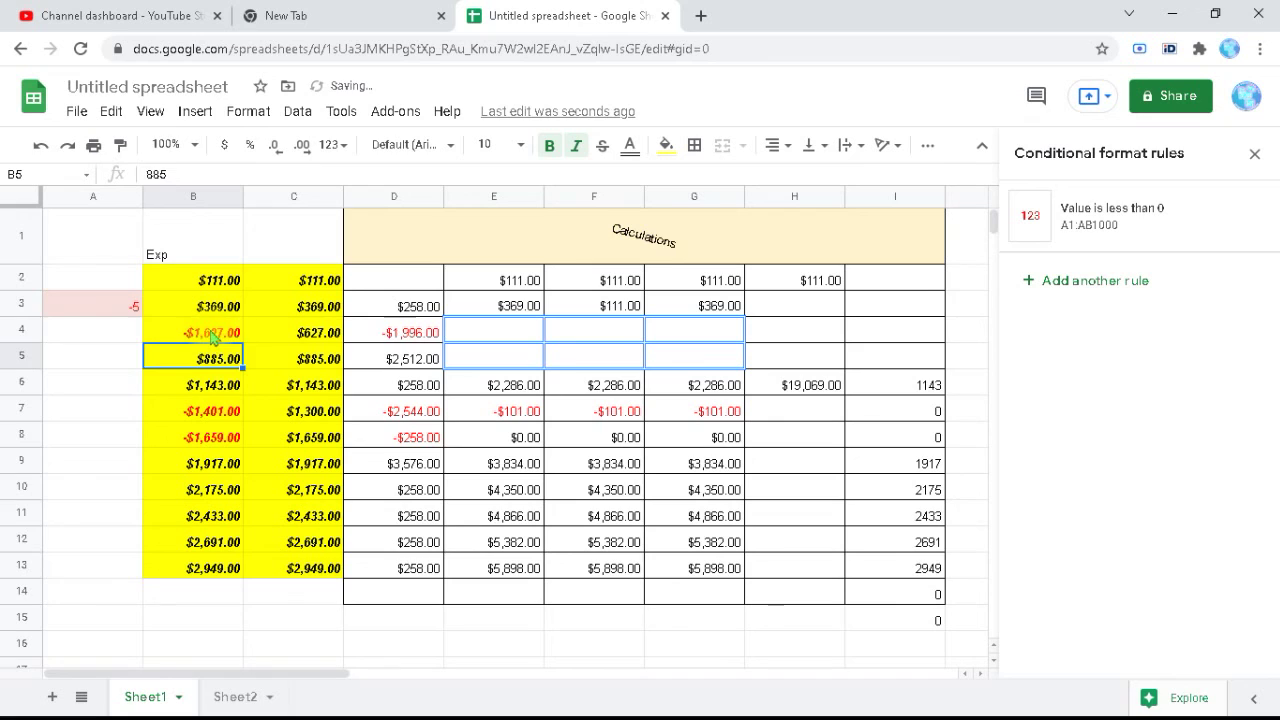